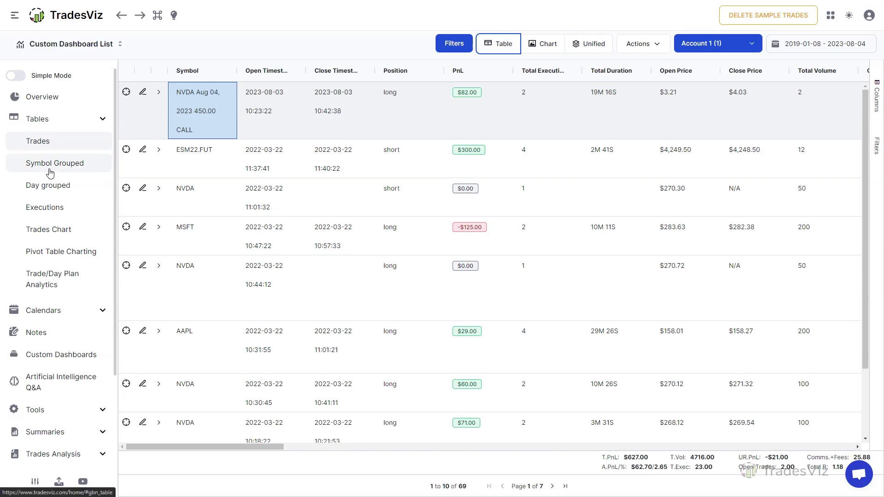
Step: Look over the table options, Close Timestamp column menu, column list and filters panel without changing anything
left_click(651, 45)
left_click(652, 47)
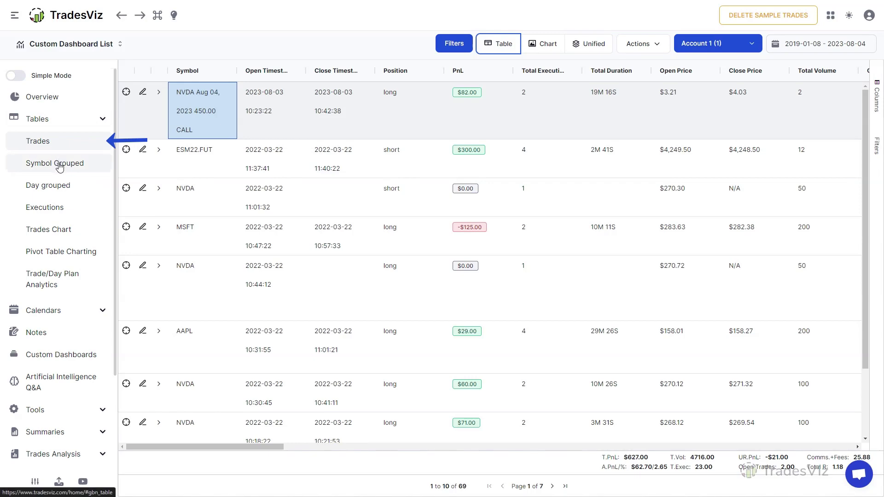
mouse_move(192, 446)
left_mouse_down()
mouse_move(775, 454)
mouse_move(179, 452)
left_mouse_up()
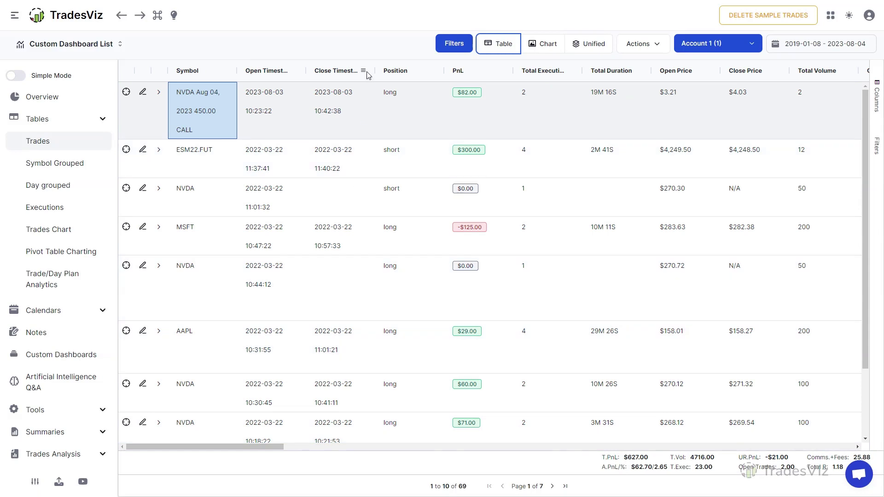
left_click(363, 70)
left_click(536, 171)
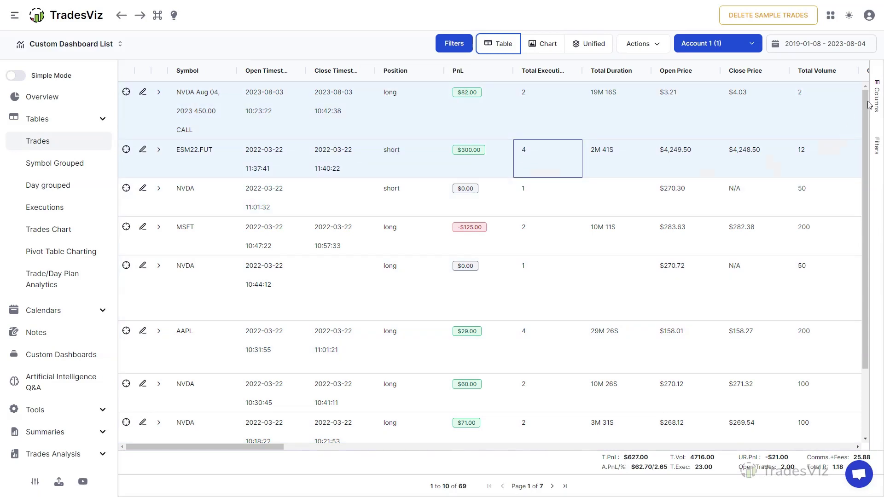
left_click(874, 102)
left_click(874, 102)
left_click(877, 146)
left_click(878, 146)
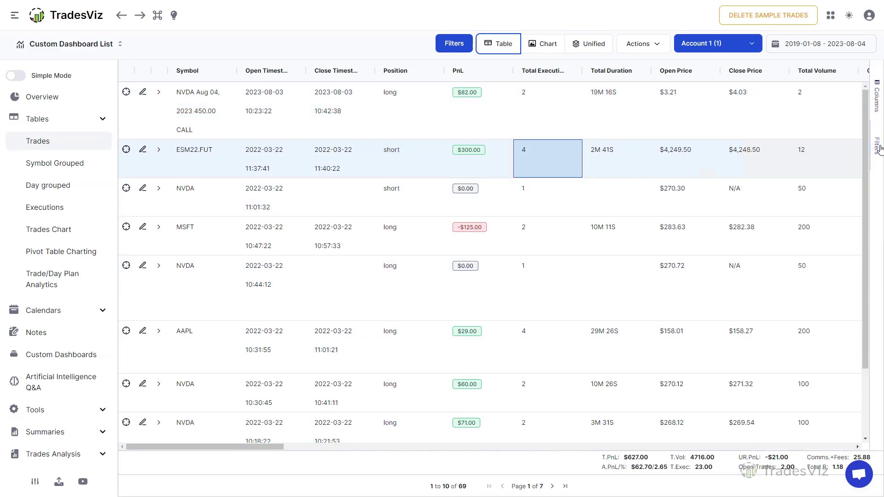
scroll(472, 392, "down", 2)
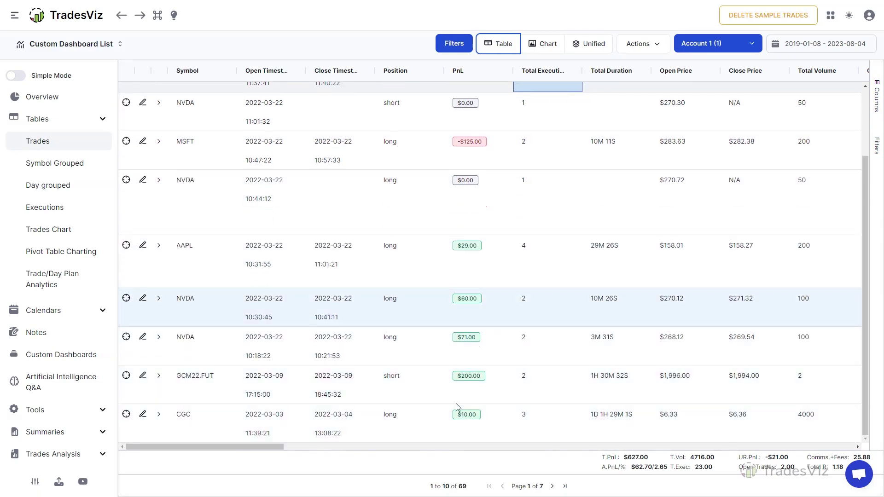
scroll(532, 364, "up", 2)
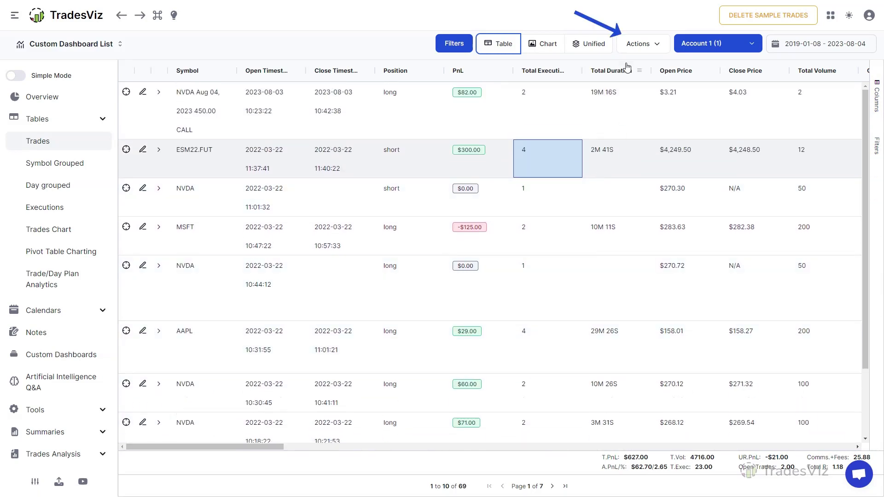
Step: Set the Trades table to show 20 rows per page
left_click(632, 49)
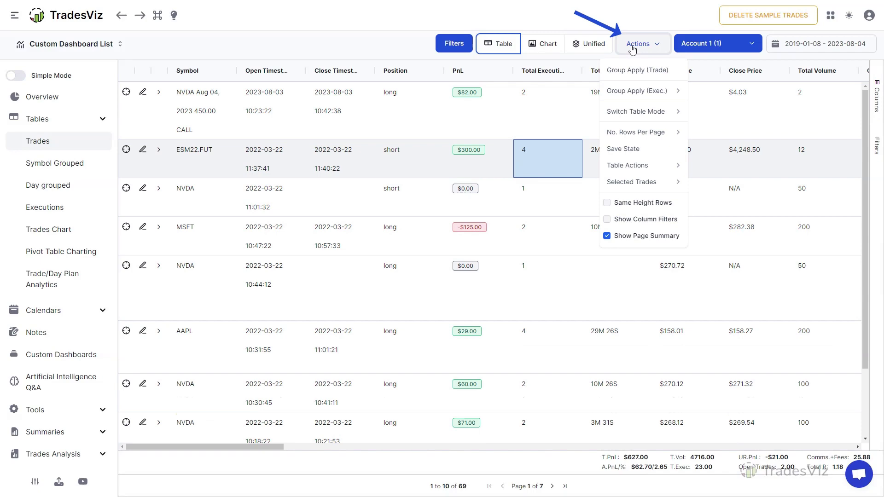
mouse_move(645, 133)
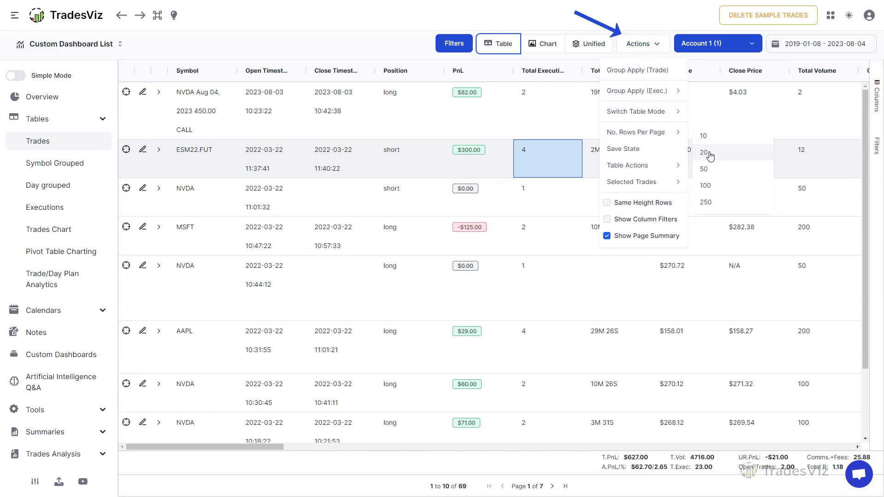
left_click(710, 154)
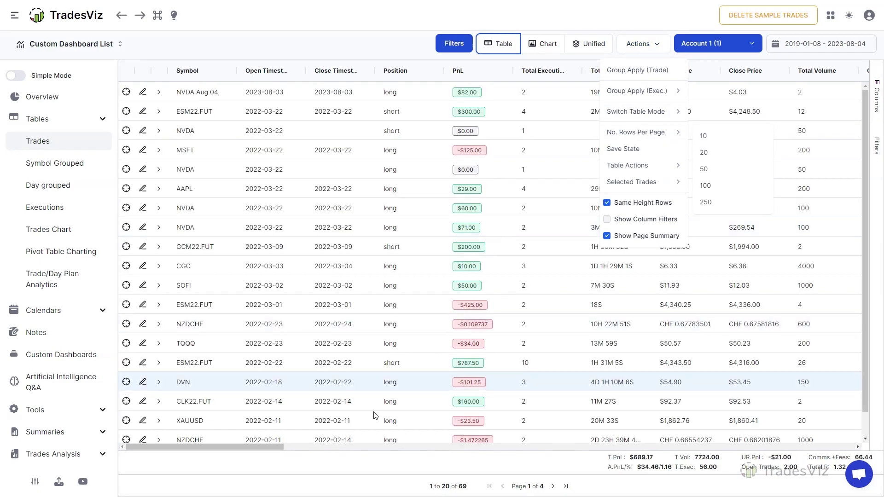
left_click(358, 311)
scroll(395, 285, "down", 1)
scroll(396, 285, "up", 1)
scroll(391, 303, "down", 1)
Step: Scroll right and turn off Same Height Rows so full notes show
left_click_drag(250, 446, 322, 449)
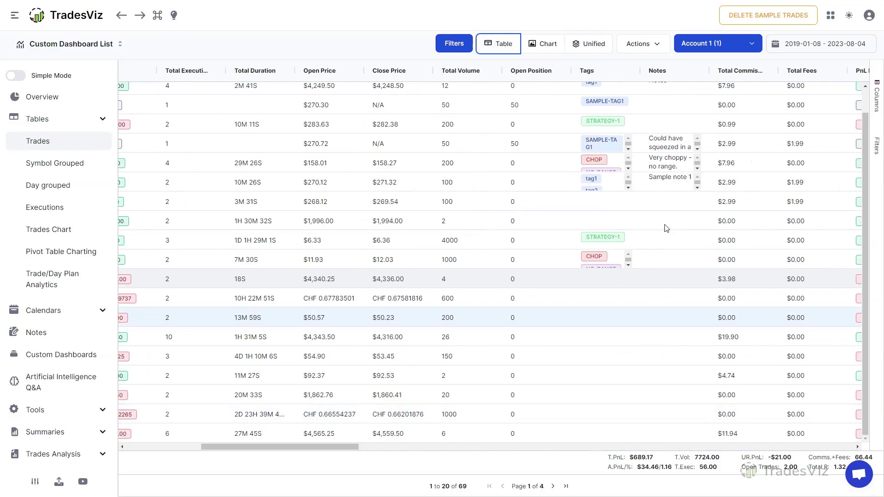
left_click(650, 46)
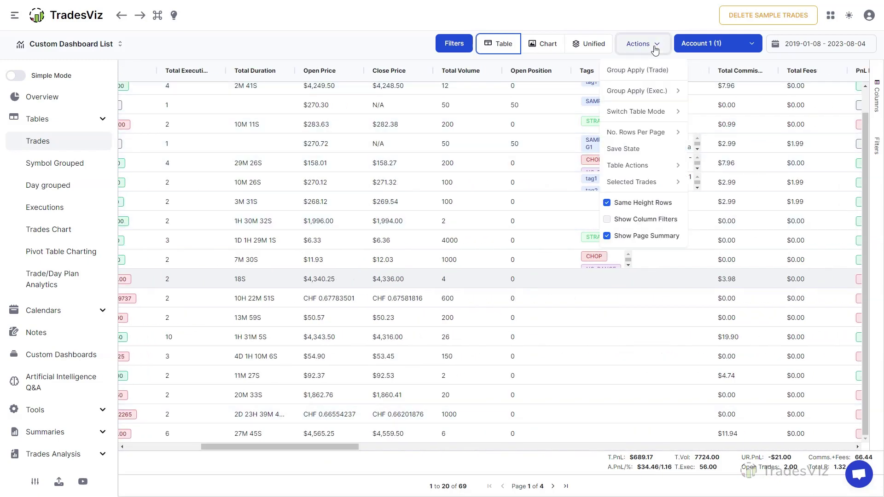
left_click(607, 203)
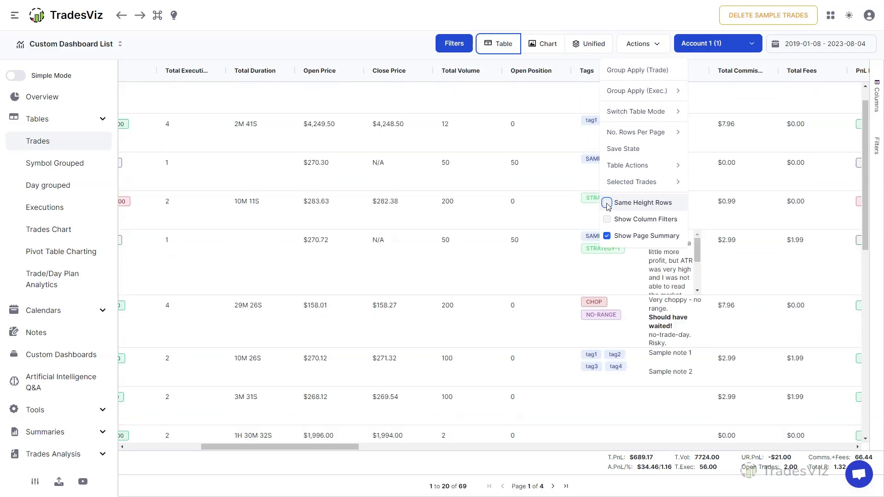
left_click(697, 208)
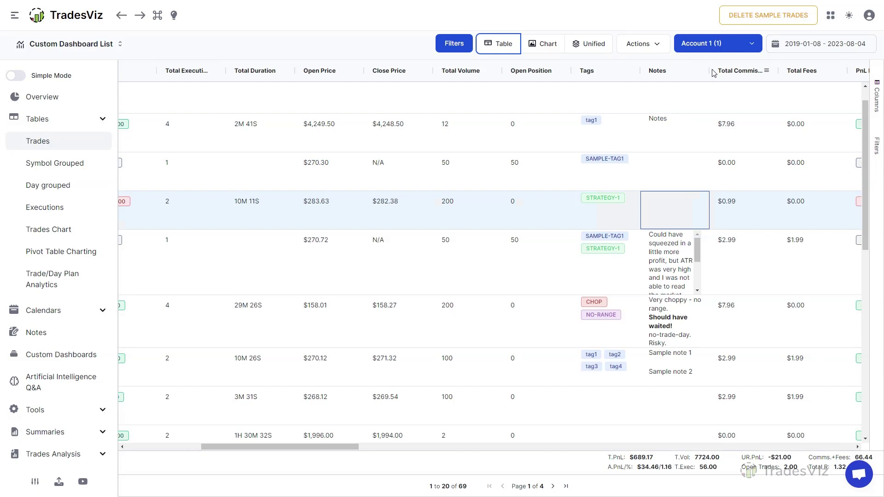
Step: Drag the Notes column wider, turn Same Height Rows back on, and scroll back left
left_click_drag(708, 71, 754, 88)
left_click(652, 48)
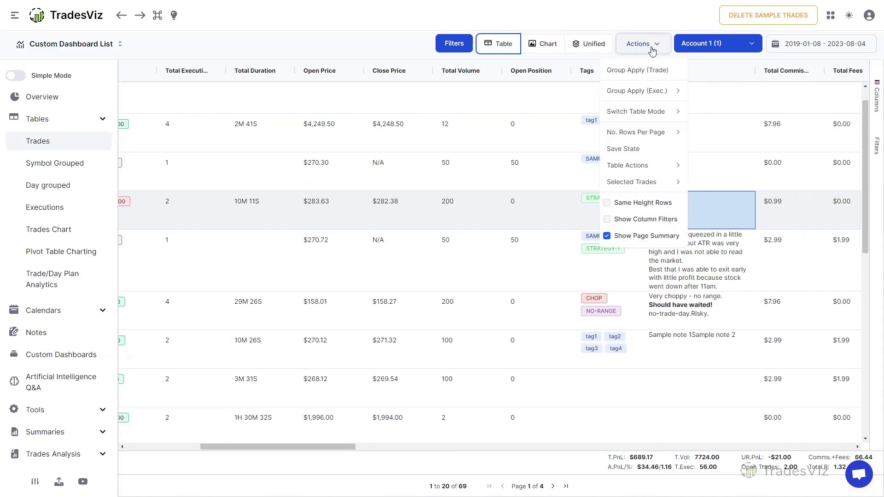
left_click(607, 203)
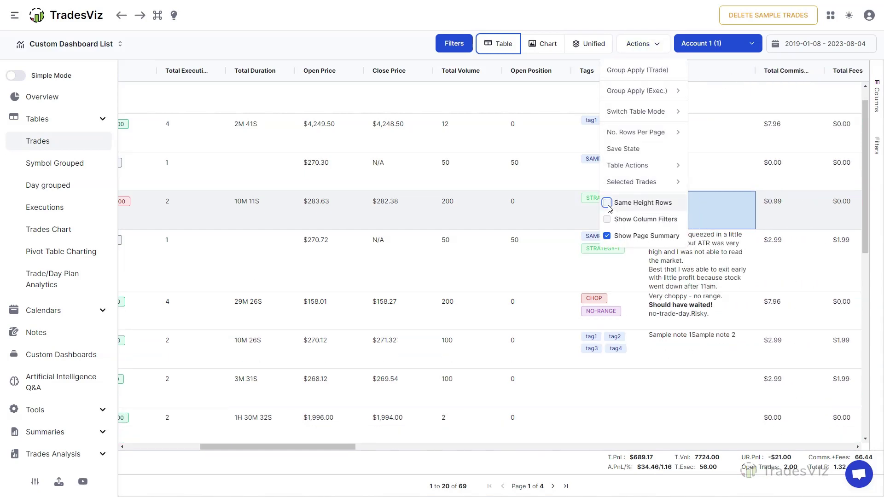
left_click(565, 336)
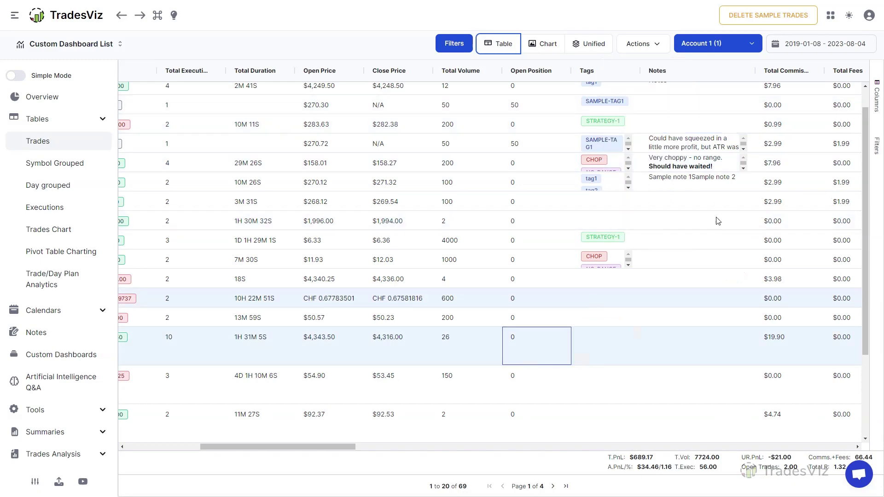
left_click_drag(272, 447, 199, 453)
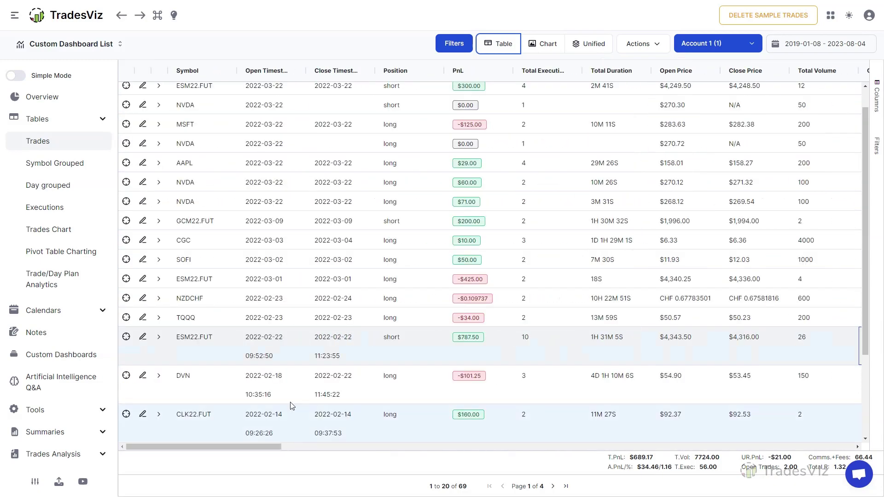
scroll(670, 219, "up", 1)
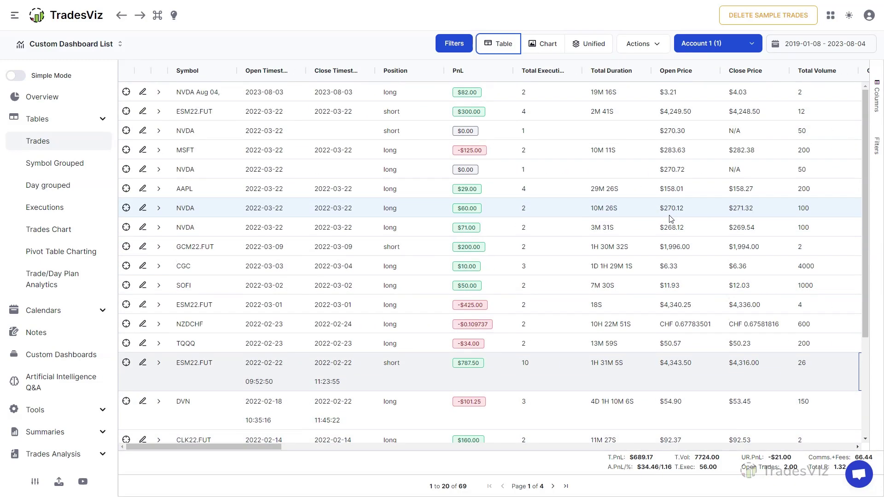
left_click(877, 100)
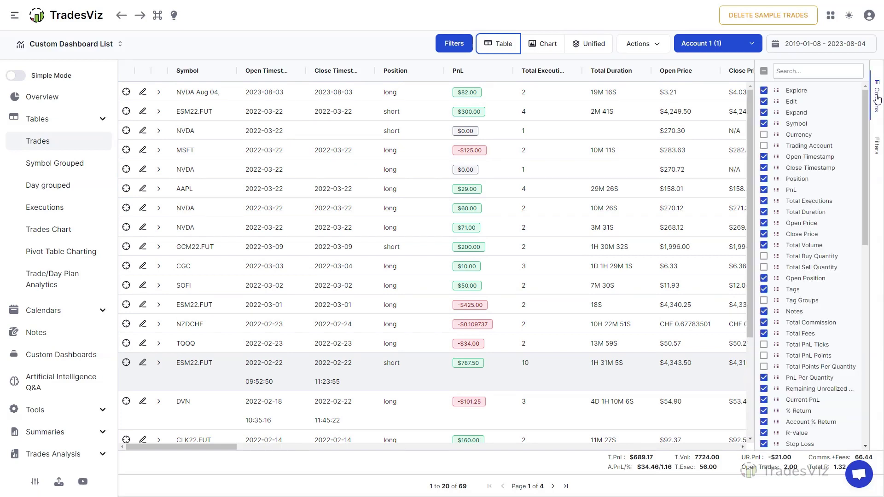
Step: Toggle the Symbol, Currency and Trading Account columns off and on, leaving the columns unchanged
left_click(764, 124)
left_click(763, 124)
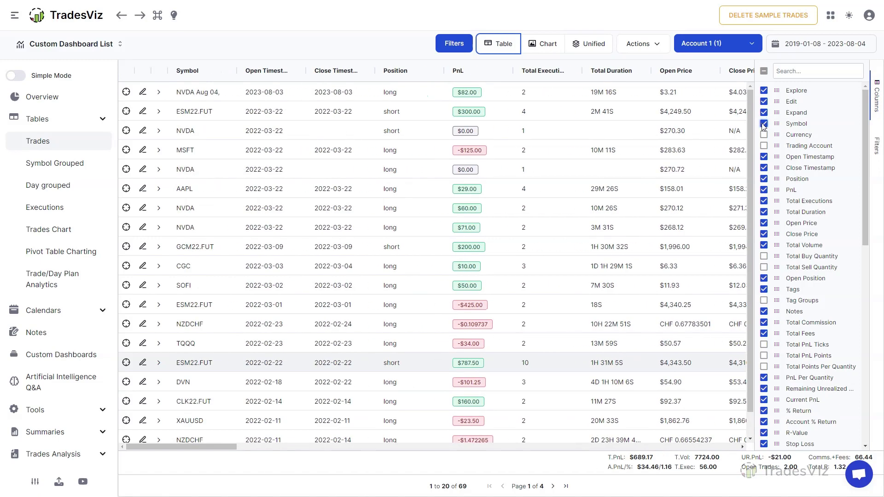
left_click(763, 134)
left_click(763, 146)
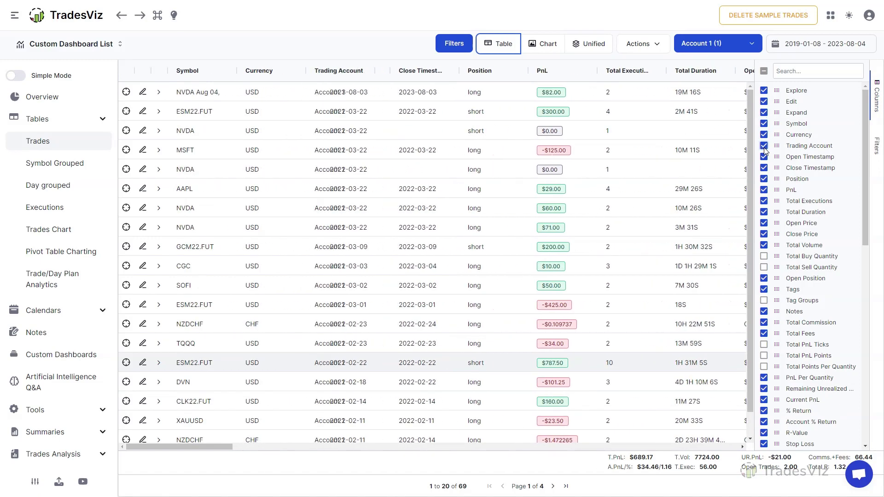
left_click(763, 145)
left_click(763, 134)
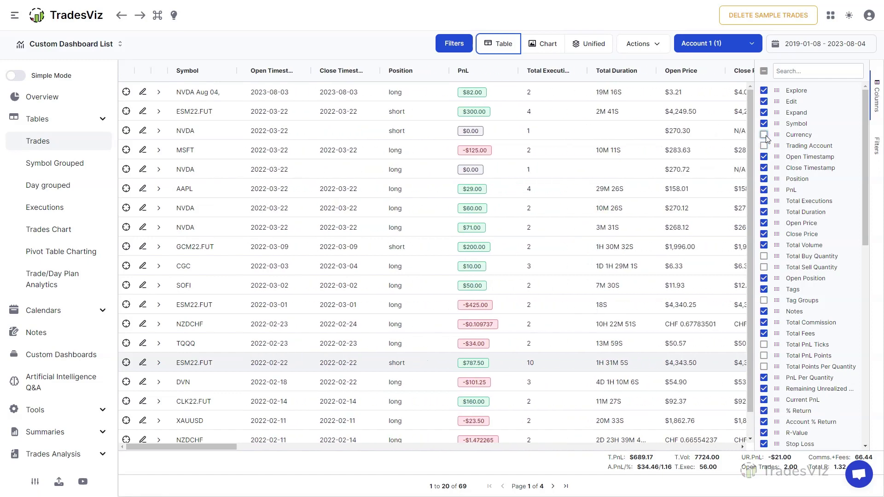
Step: Move Open Price right after Symbol and Position after Close Timestamp
left_click_drag(778, 178, 777, 132)
left_click_drag(777, 225, 774, 134)
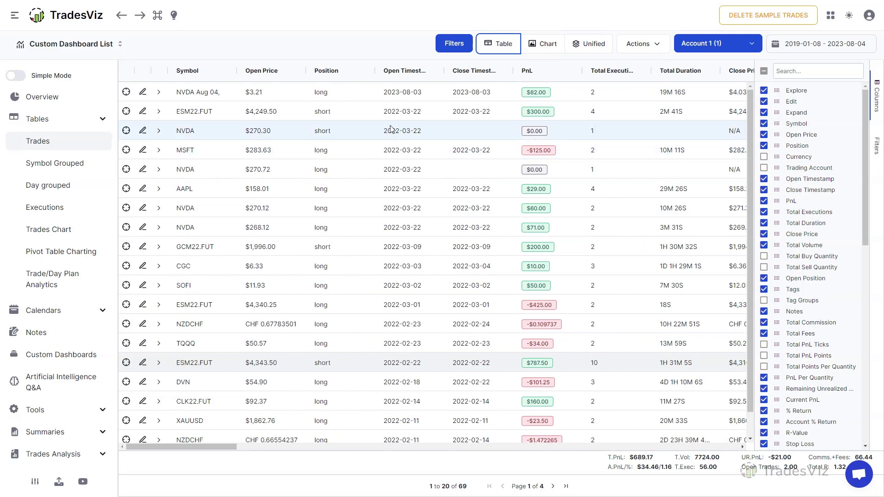
left_click_drag(327, 72, 510, 72)
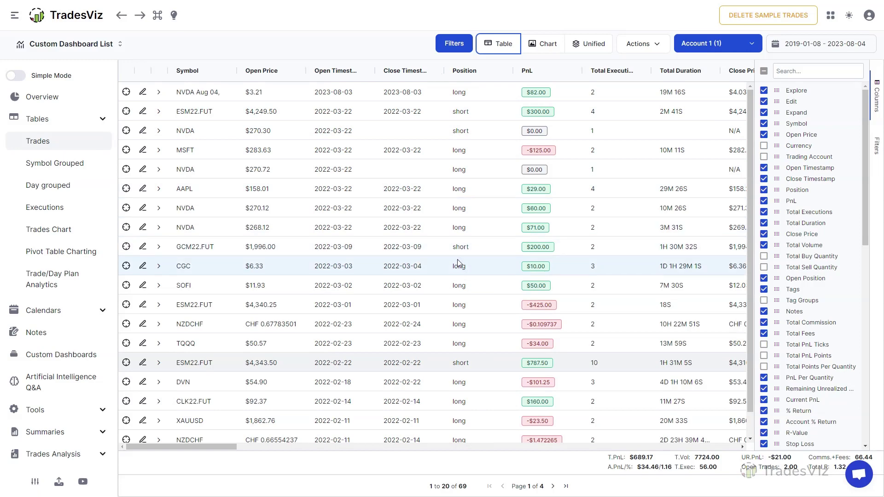
left_click(228, 72)
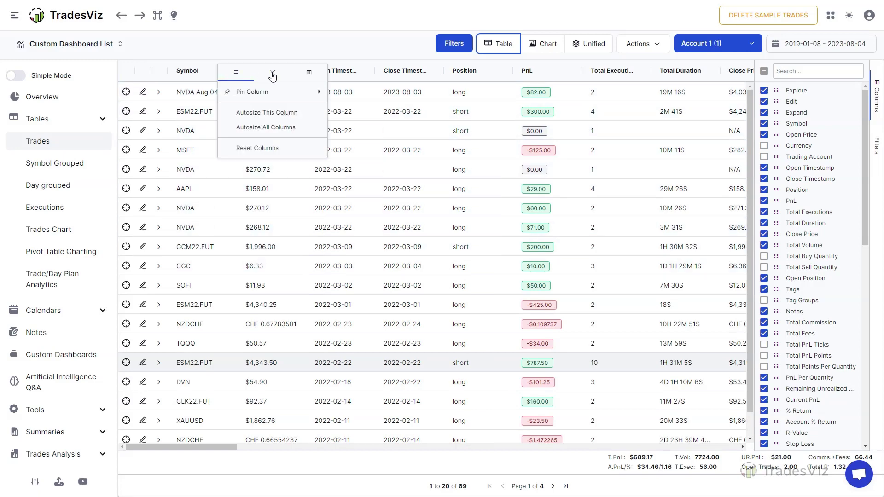
mouse_move(277, 93)
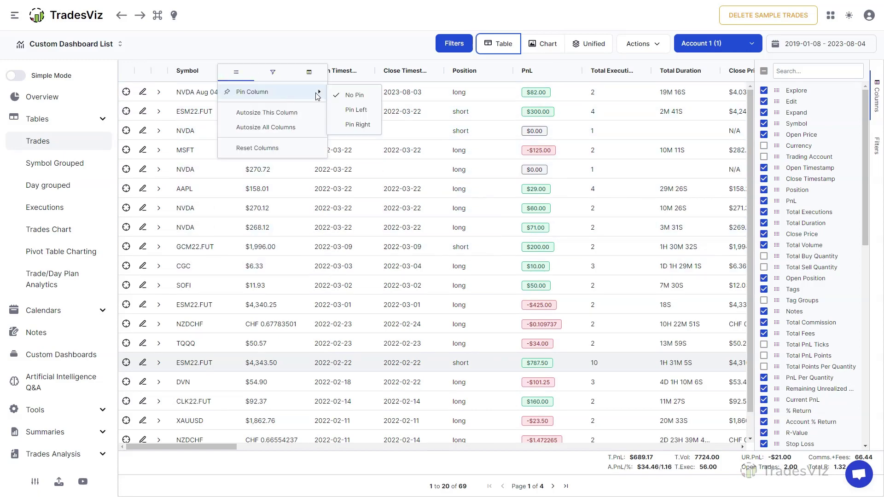
left_click(362, 112)
left_click_drag(224, 444, 197, 465)
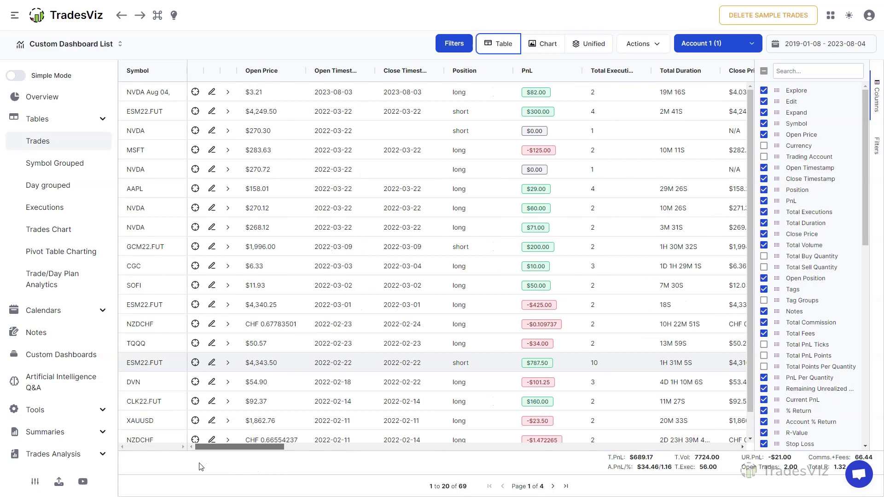
left_click(176, 71)
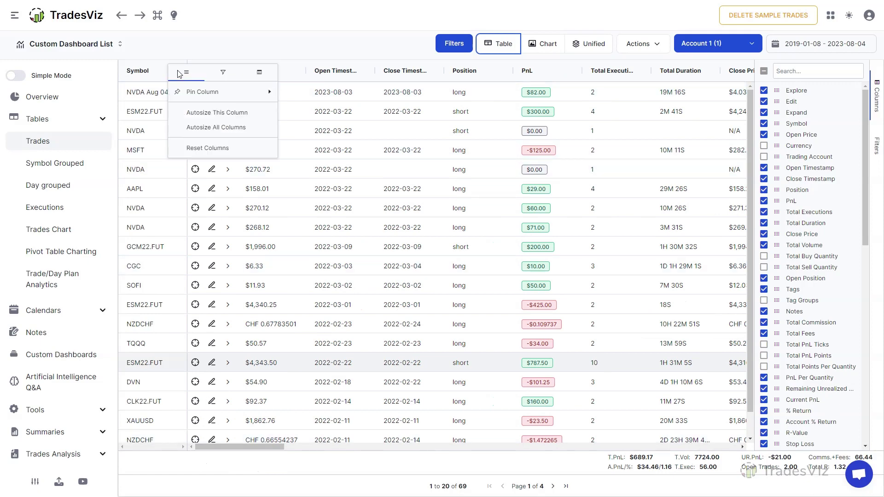
mouse_move(248, 93)
left_click(291, 95)
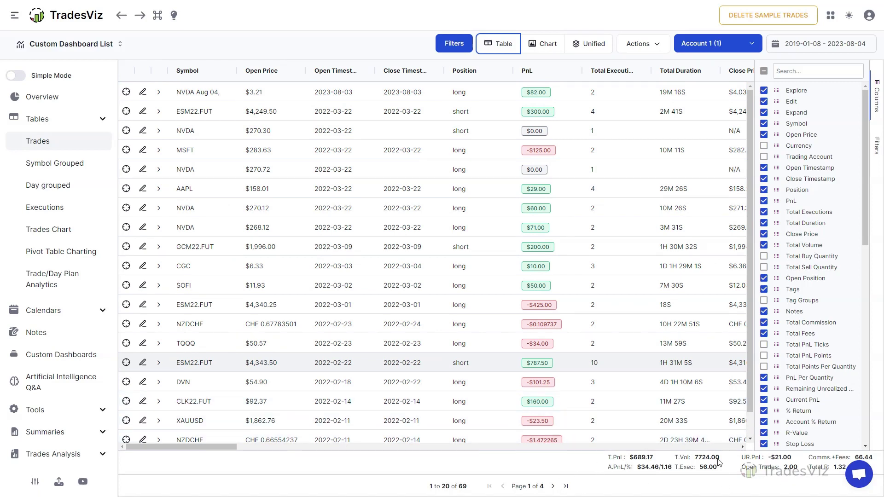
left_click_drag(601, 92, 608, 426)
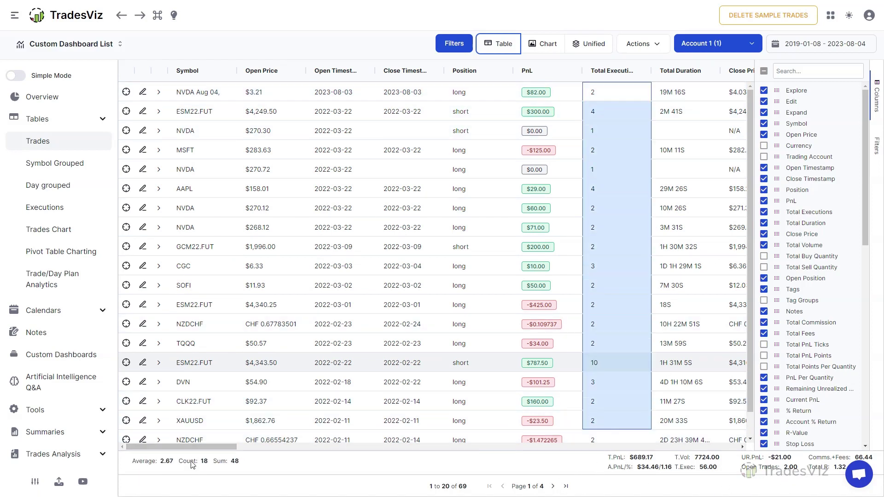
Step: Hide and then restore the page summary totals beneath the table
left_click(642, 44)
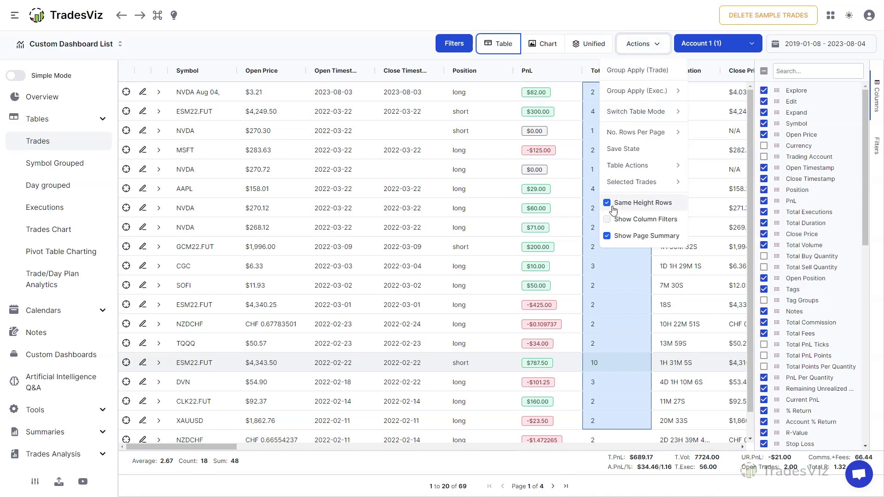
left_click(607, 236)
left_click(520, 249)
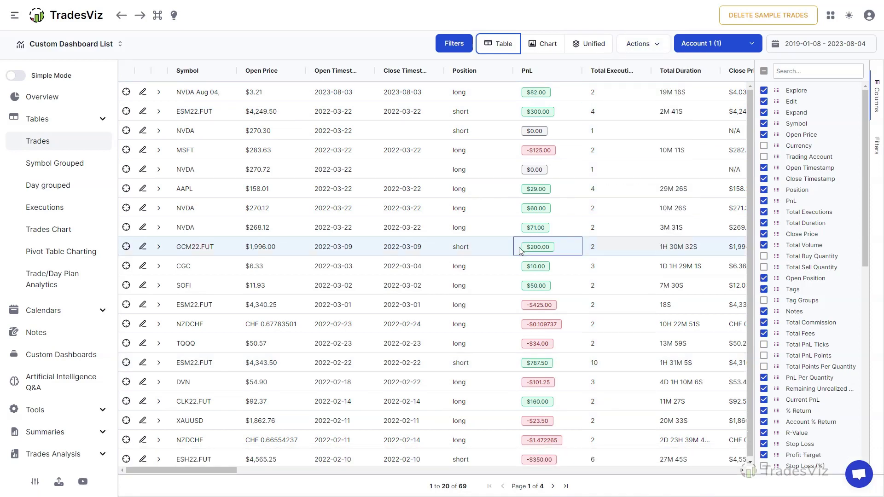
left_click(642, 45)
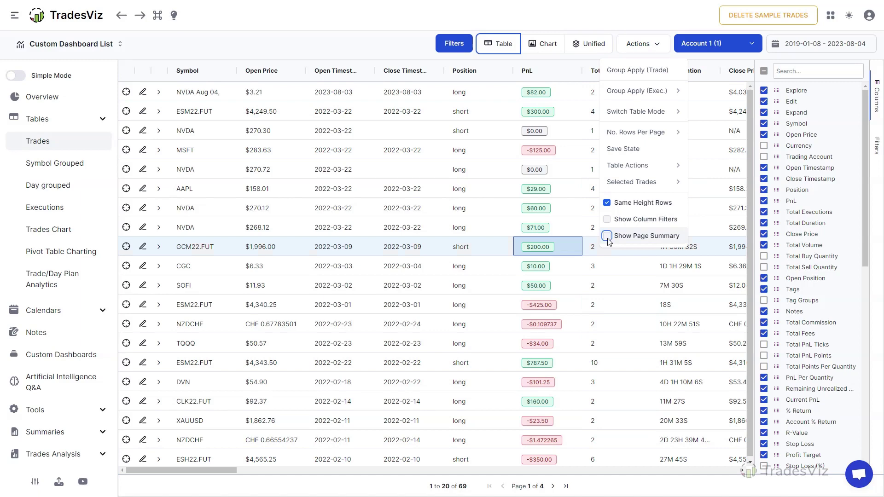
left_click(606, 236)
left_click(601, 343)
Step: Select the page's PnL values to read their sum, then flip to page 2 and back to 1
left_click_drag(547, 92, 550, 383)
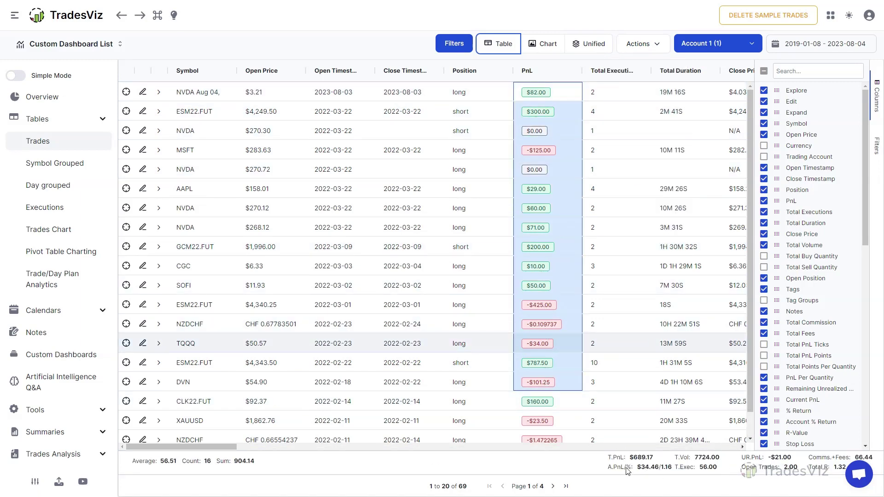
left_click(551, 487)
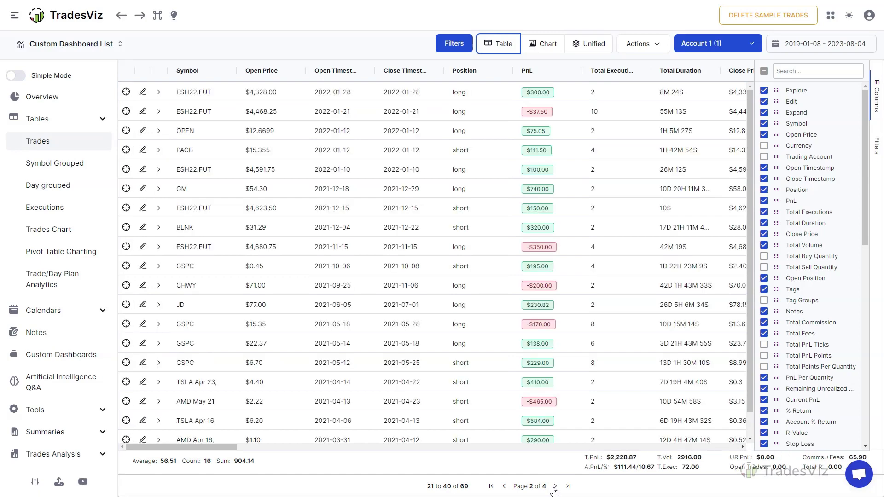
left_click(504, 487)
left_click(475, 290)
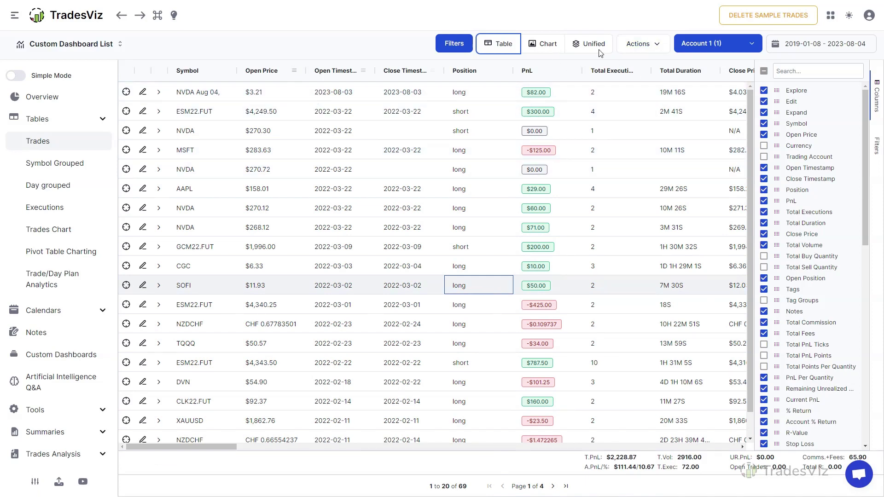
Step: Turn on Show Column Filters and focus the PnL filter box
left_click(642, 44)
left_click(606, 219)
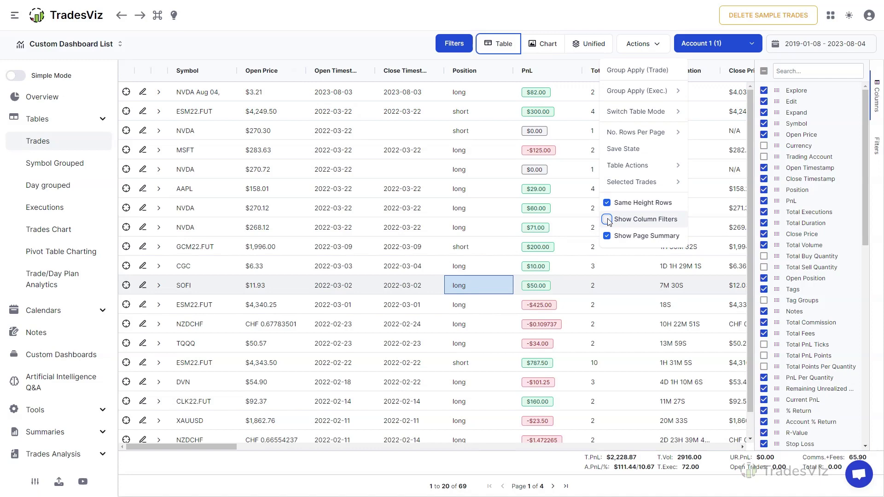
key("space")
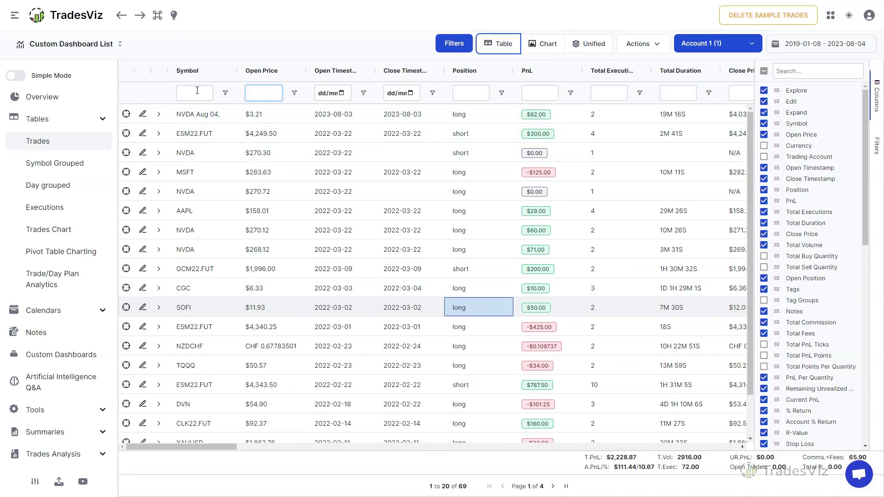
left_click(542, 91)
left_click(616, 207)
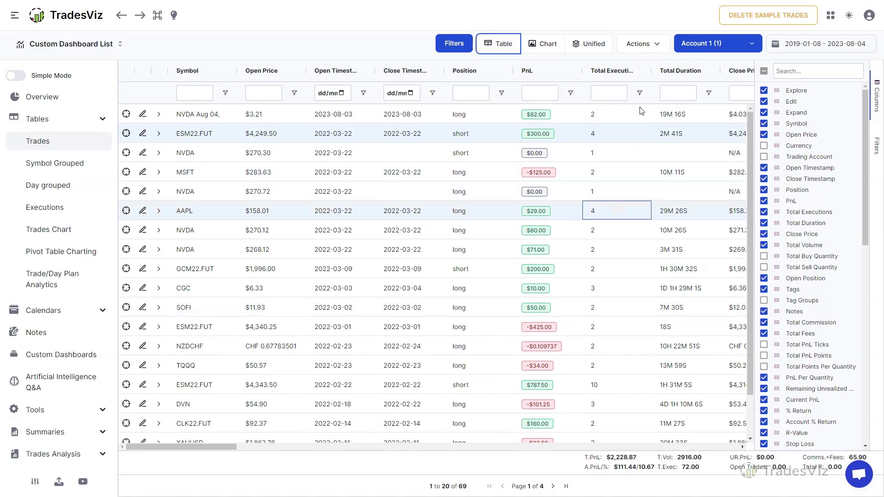
left_click(643, 46)
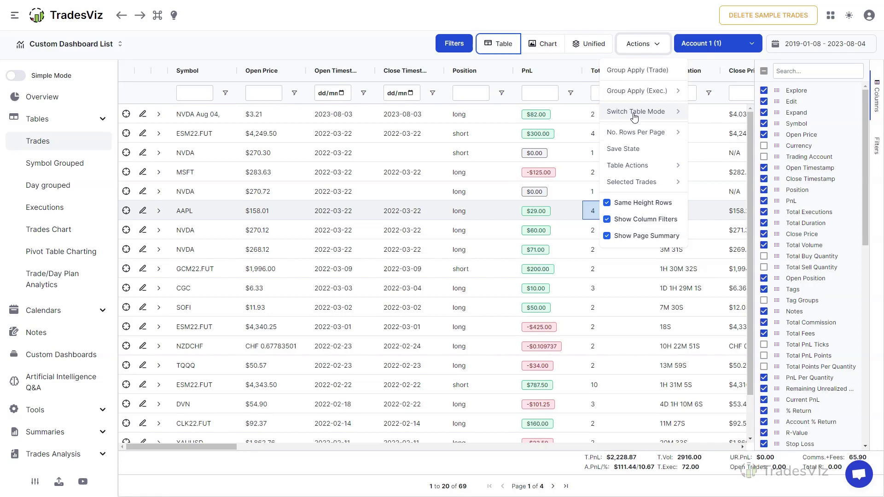
Step: Save the table state, visit Symbol/Day grouped, Executions and Plan Analytics, then return to Trades
left_click(631, 149)
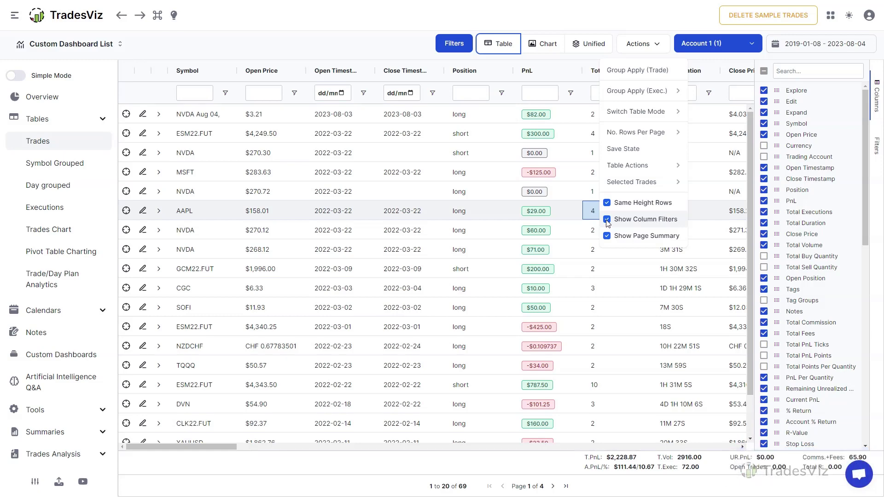
left_click(41, 164)
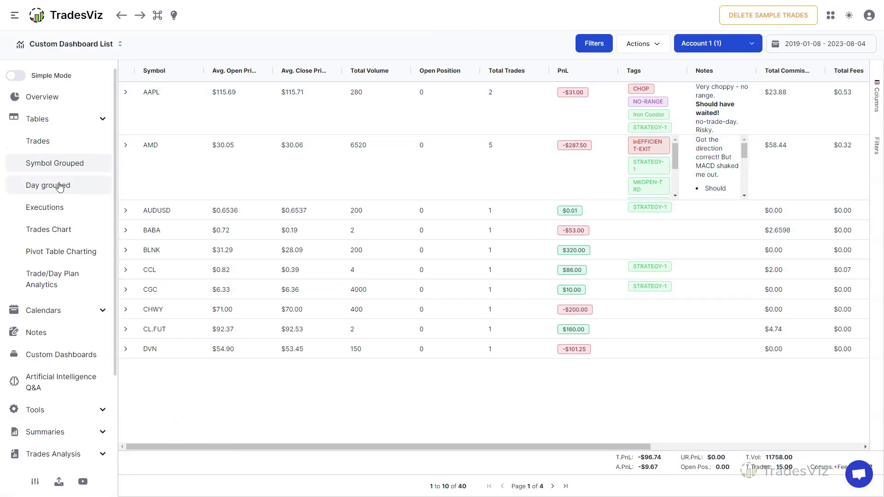
left_click(62, 187)
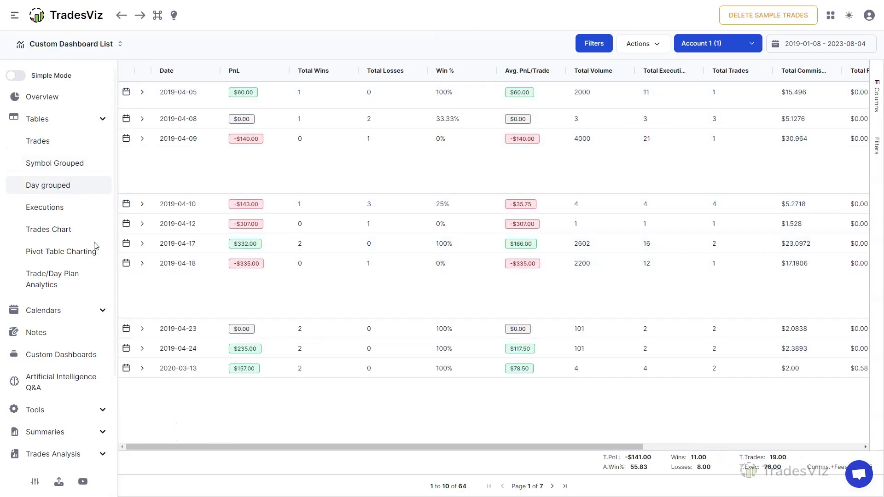
left_click(44, 208)
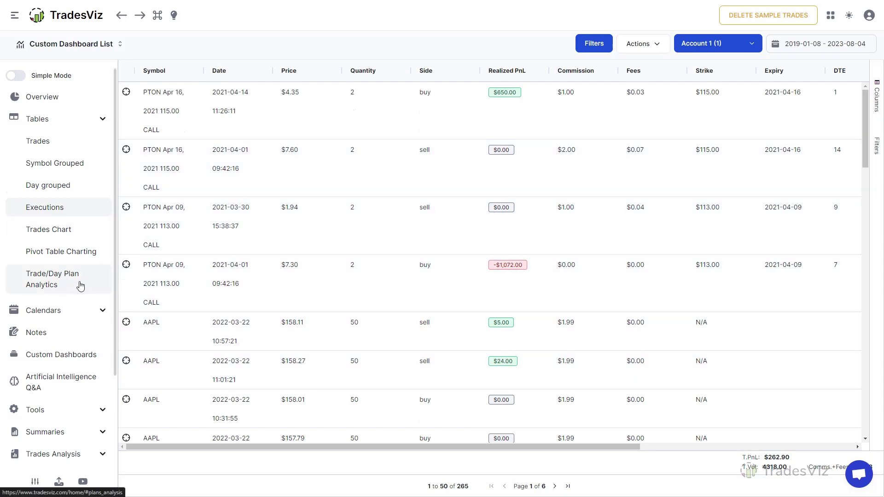
left_click(76, 283)
left_click(36, 140)
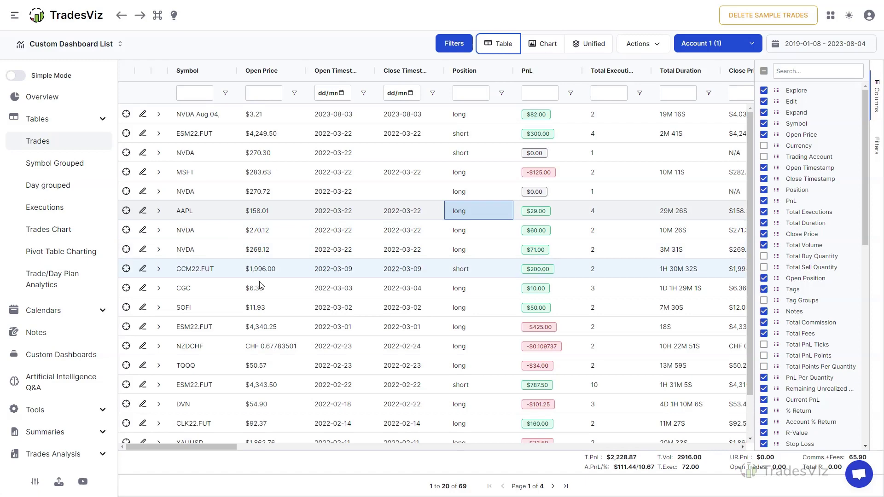
left_click(69, 355)
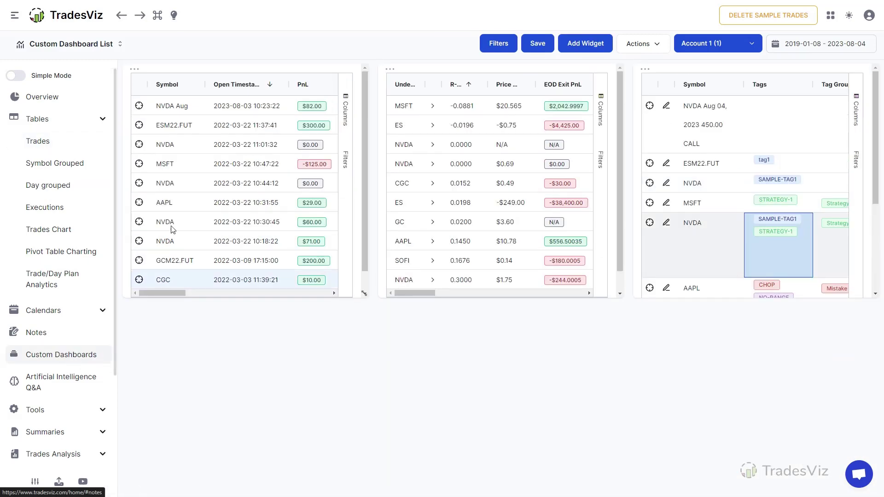
left_click(134, 70)
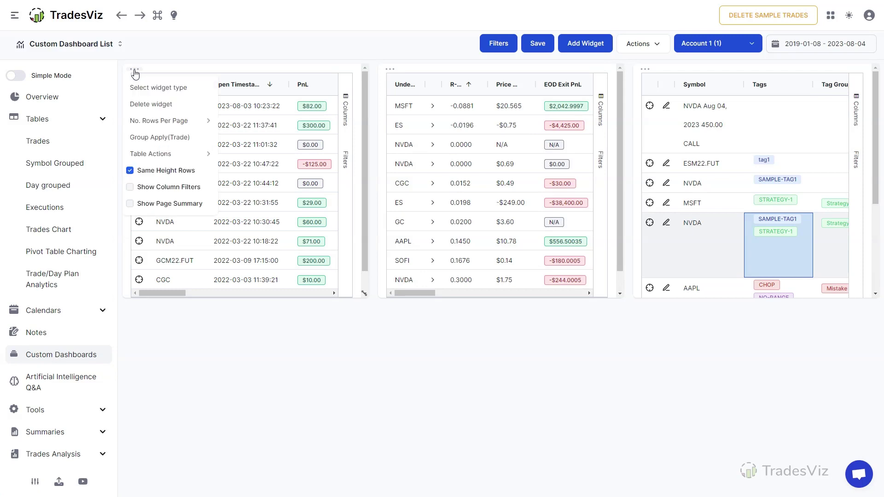
mouse_move(161, 154)
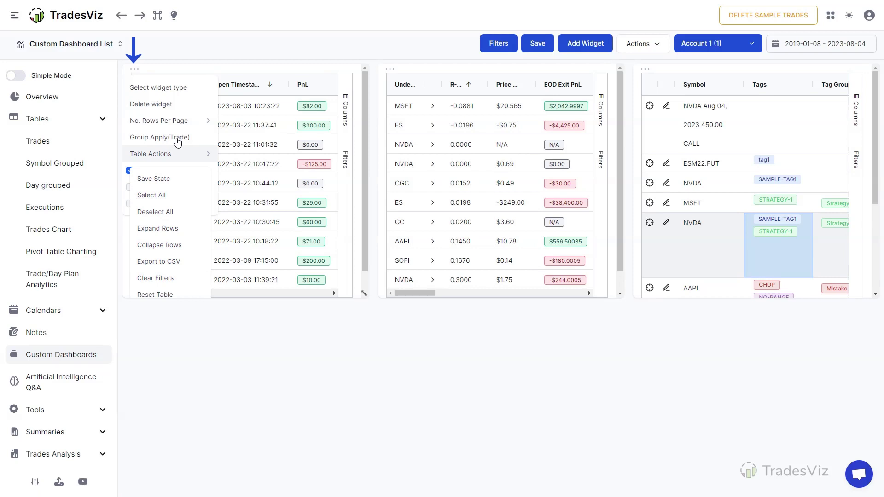
left_click(134, 70)
left_click(391, 72)
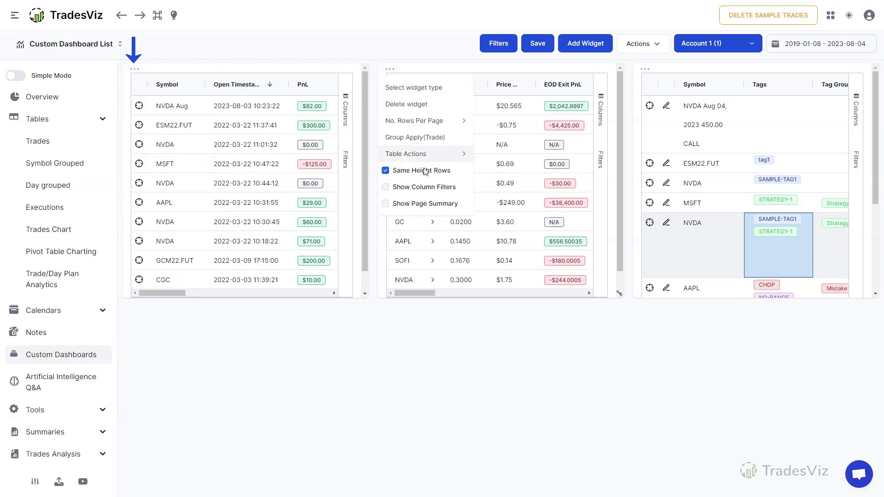
mouse_move(425, 154)
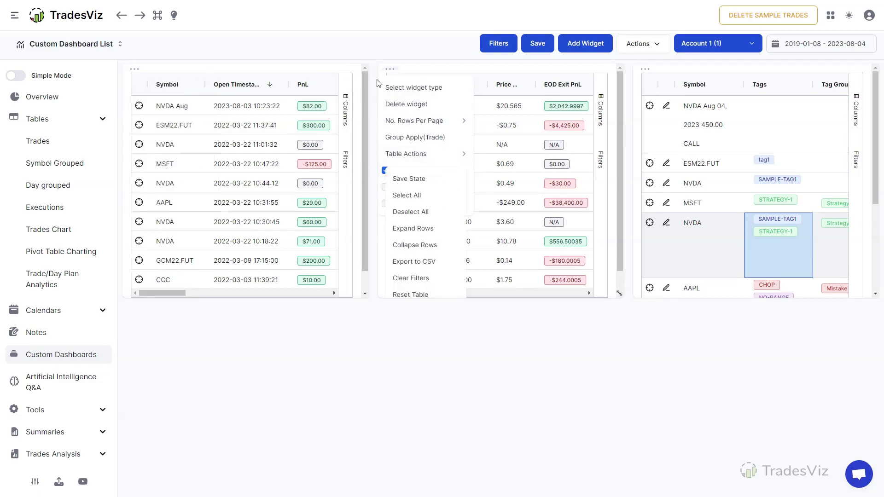
left_click(345, 111)
left_click(601, 109)
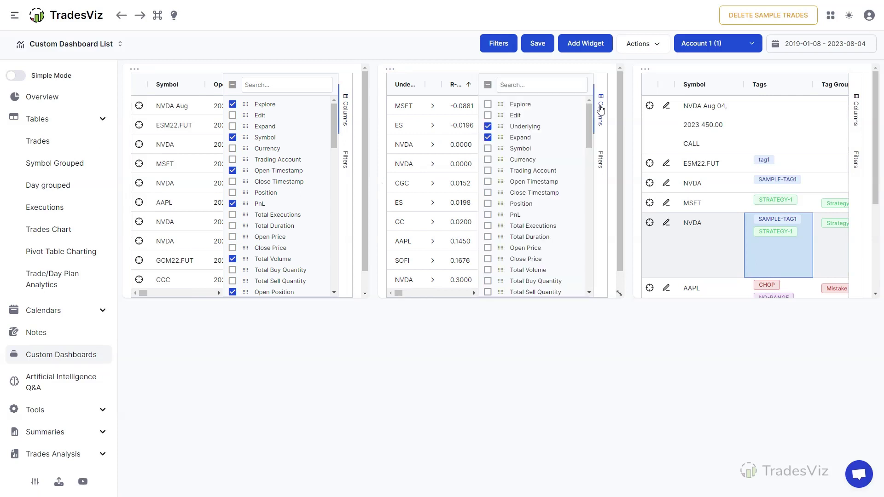
left_click(852, 114)
left_click(854, 113)
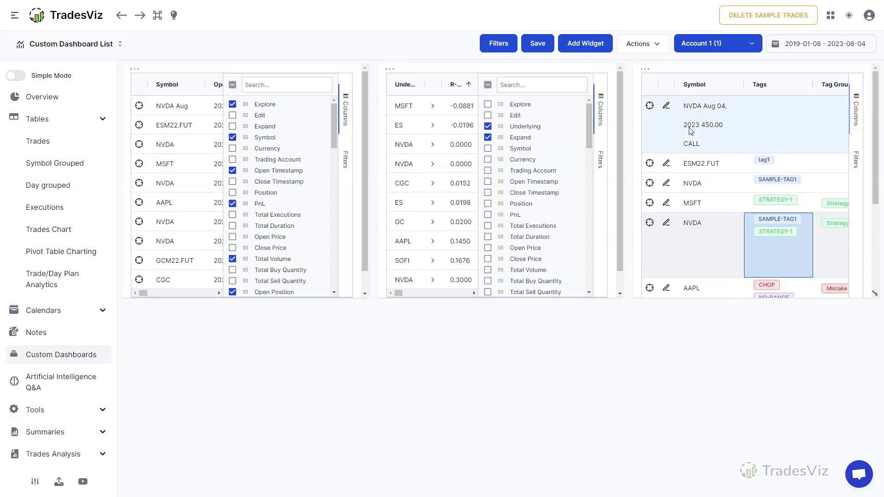
left_click(601, 113)
left_click(346, 115)
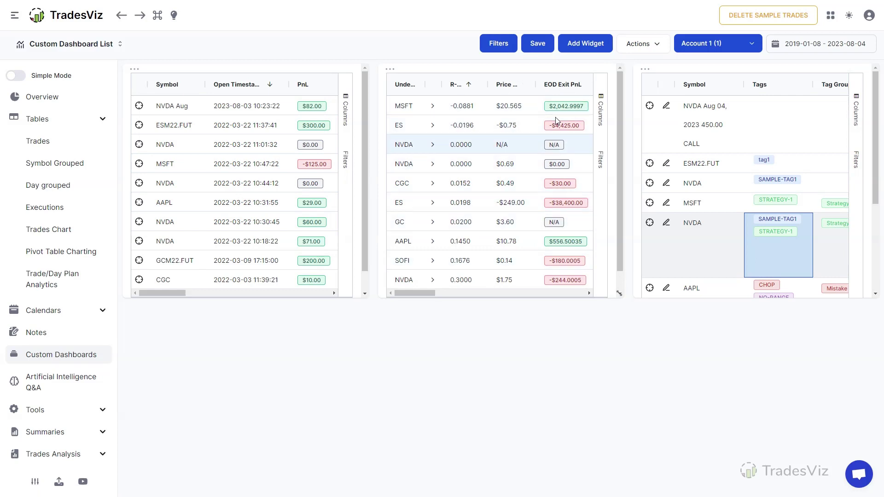
left_click_drag(429, 294, 474, 295)
scroll(764, 235, "down", 3)
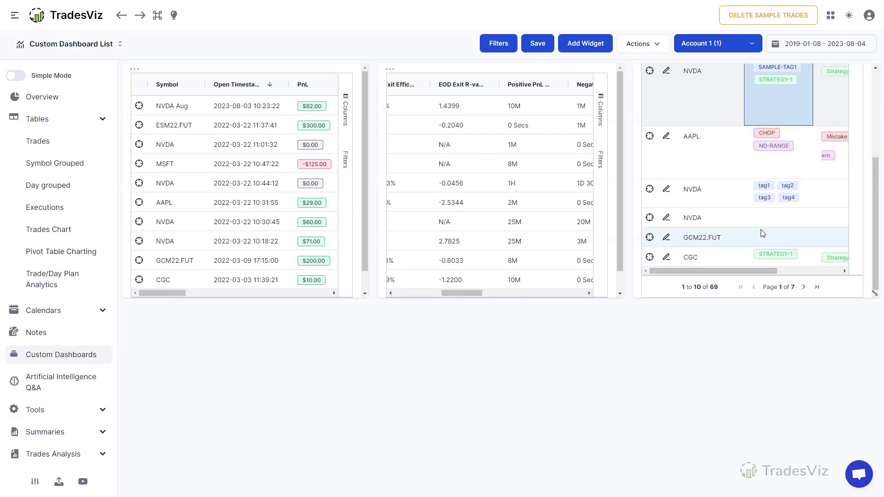
scroll(761, 230, "up", 5)
left_click(58, 144)
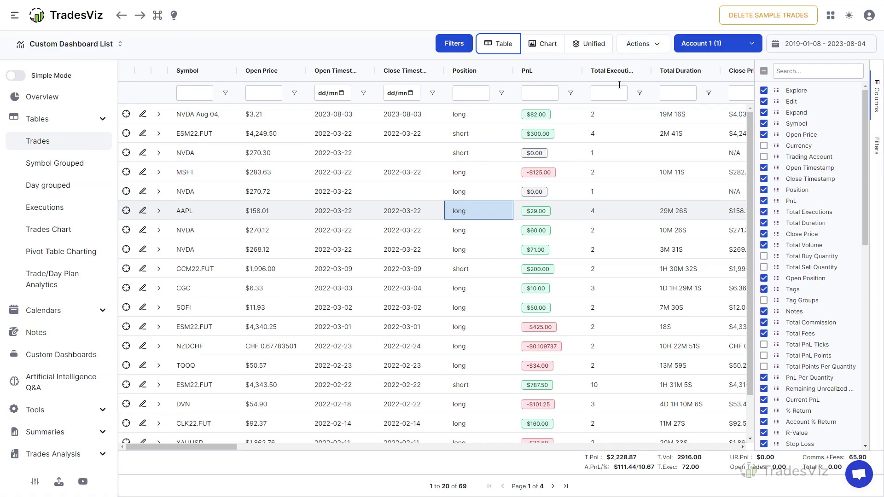
left_click(658, 43)
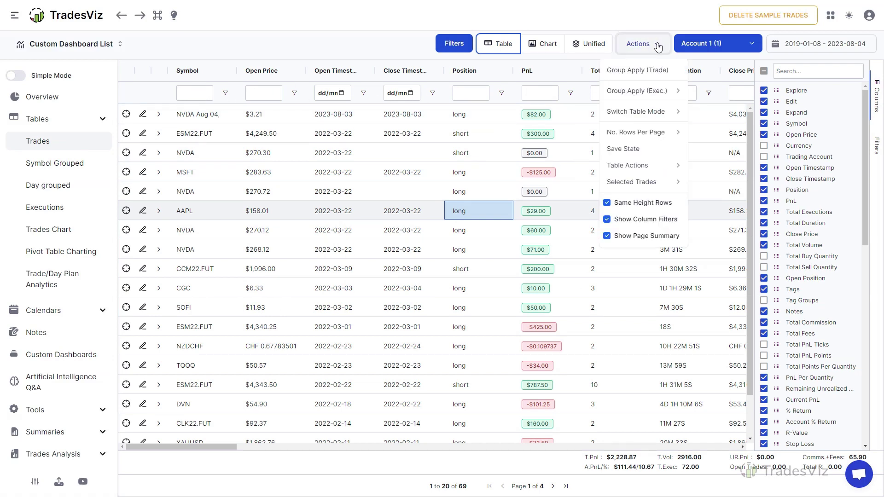
left_click(608, 221)
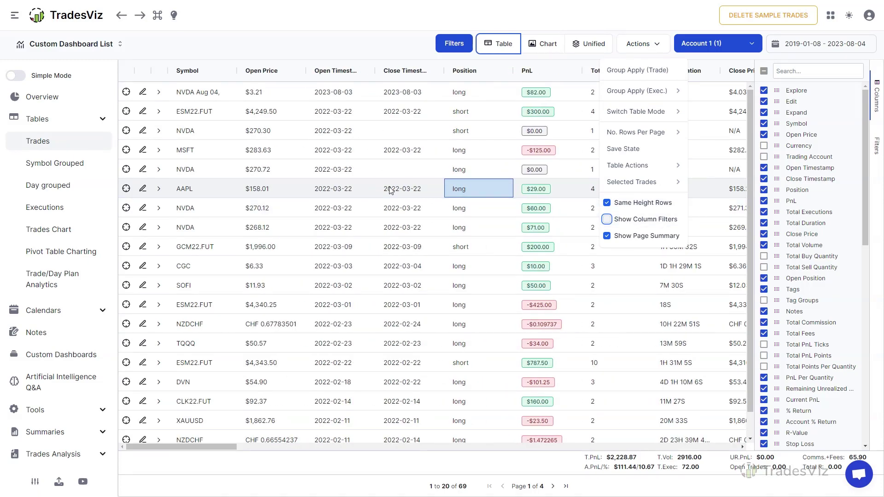
left_click(225, 73)
left_click(277, 73)
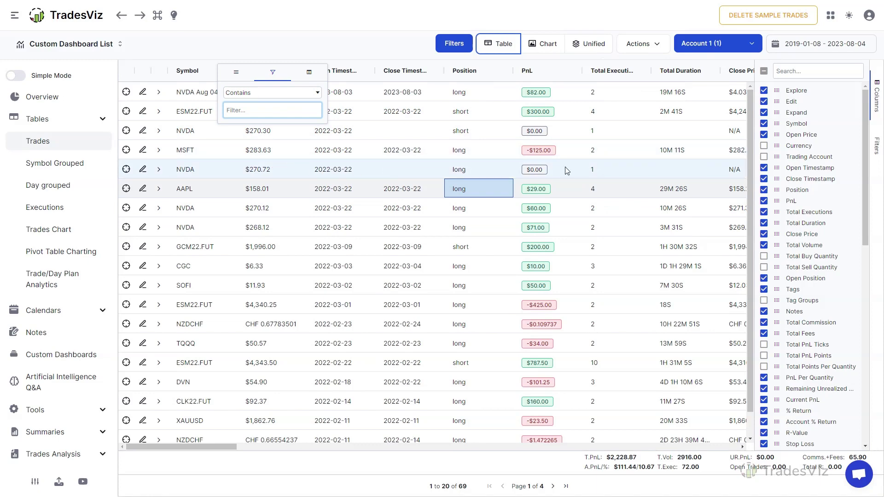
left_click(877, 146)
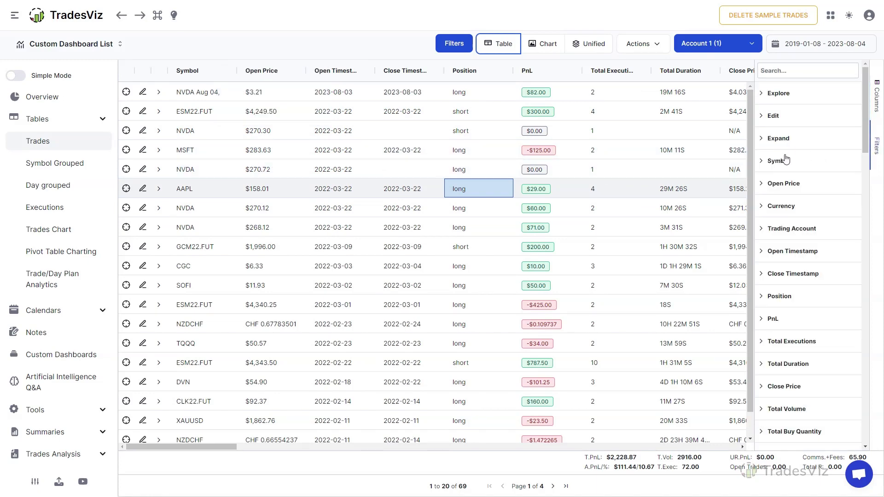
left_click(763, 162)
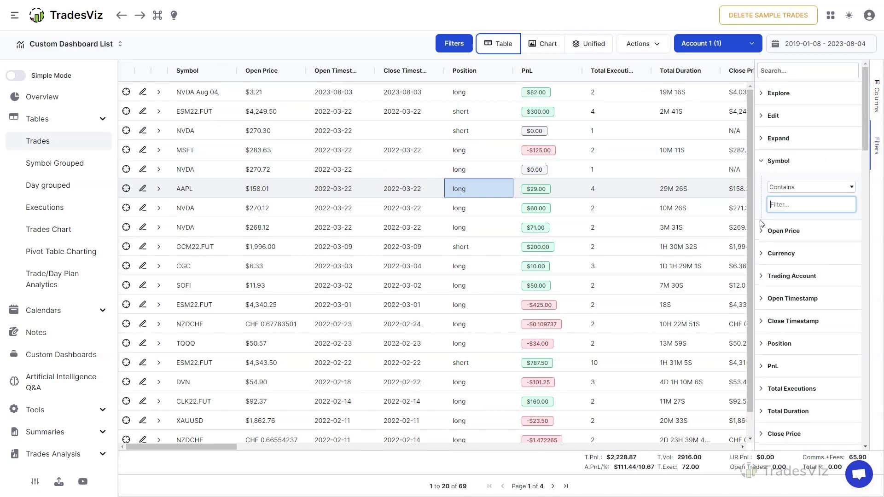
left_click(762, 231)
left_click(766, 303)
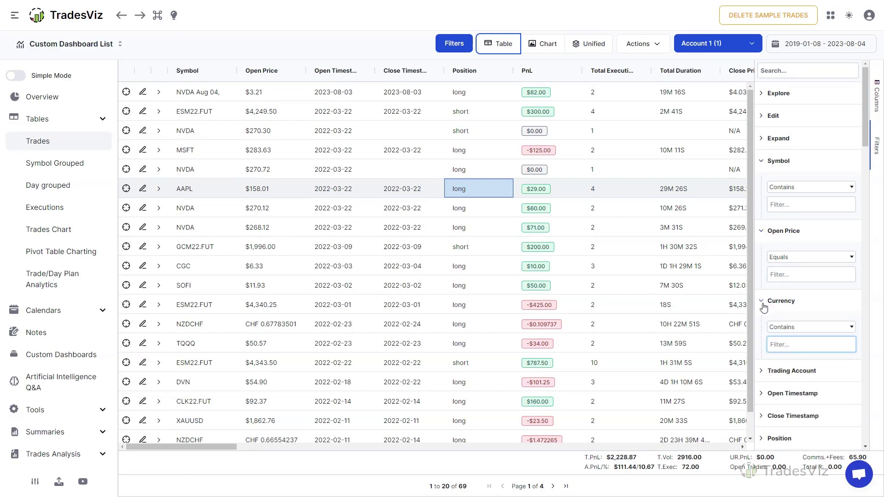
left_click(643, 44)
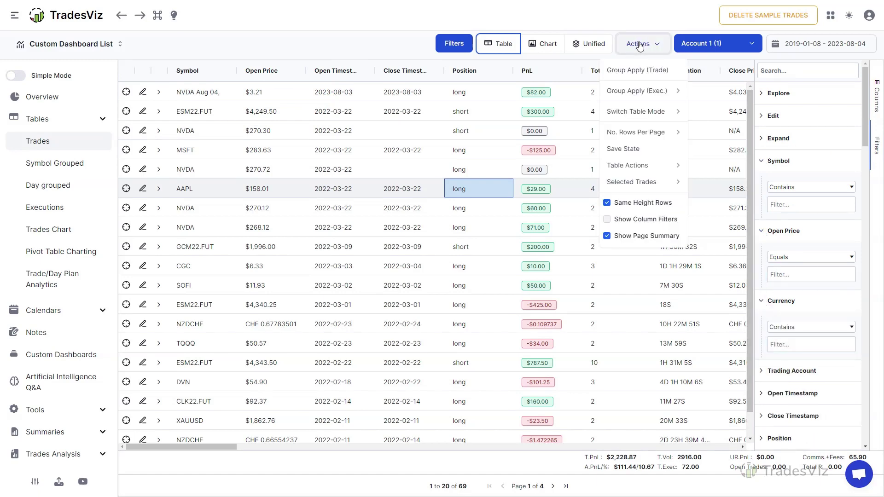
left_click(607, 220)
left_click(262, 90)
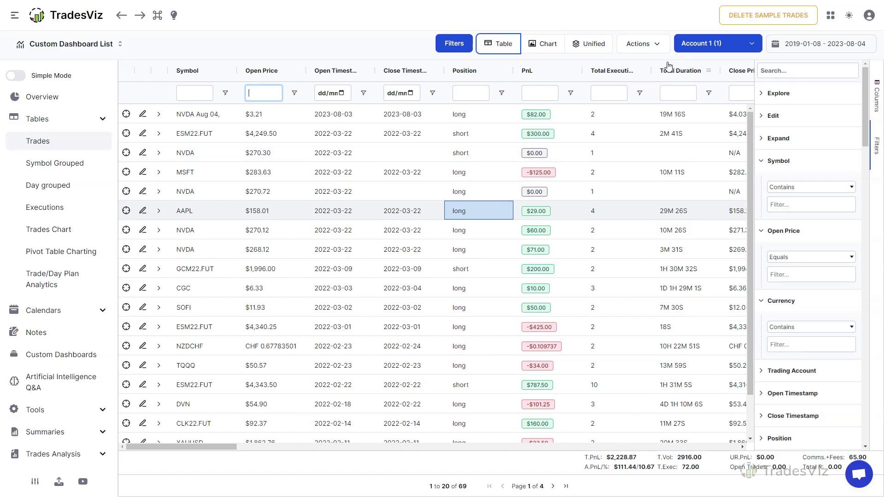
left_click(649, 43)
left_click(607, 219)
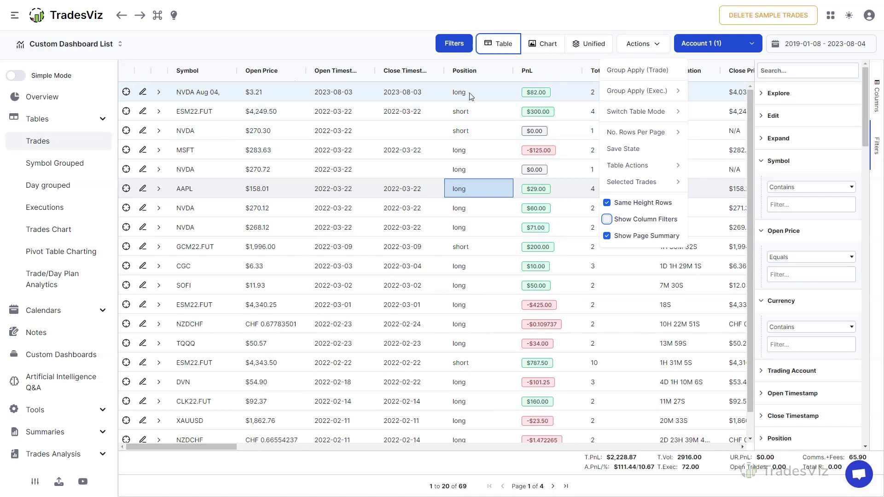
left_click(297, 71)
left_click(325, 94)
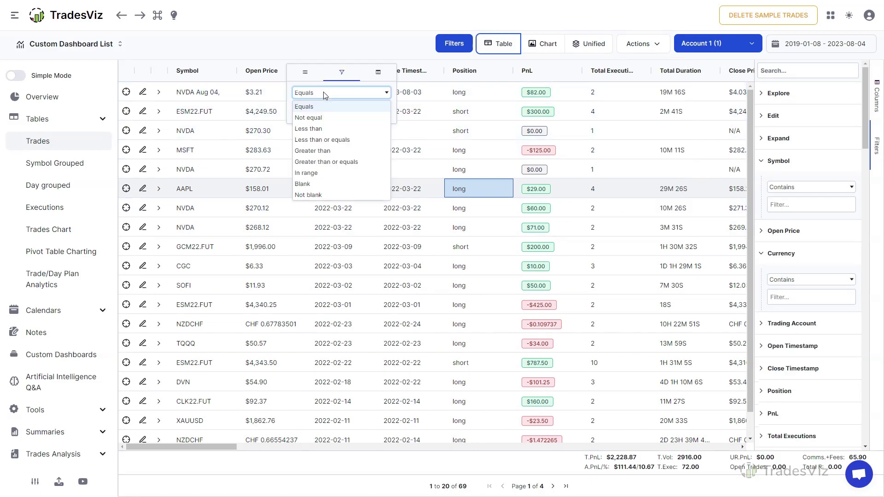
left_click(324, 94)
left_click(228, 72)
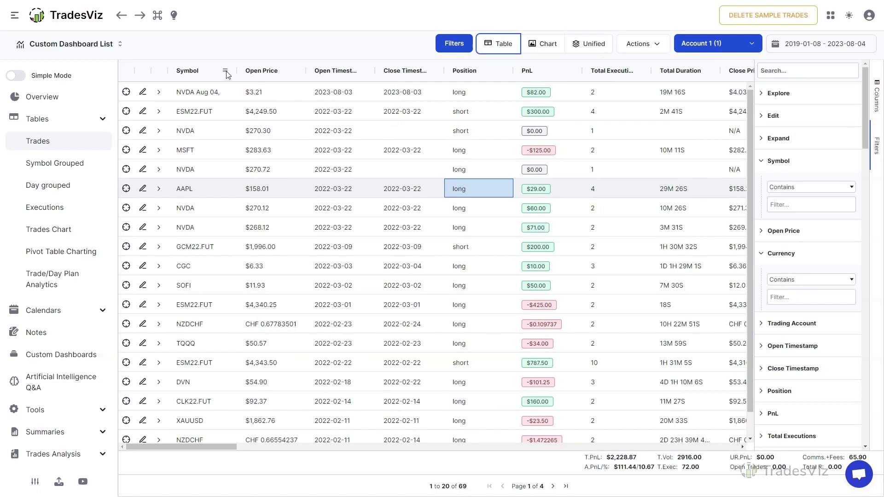
left_click(248, 93)
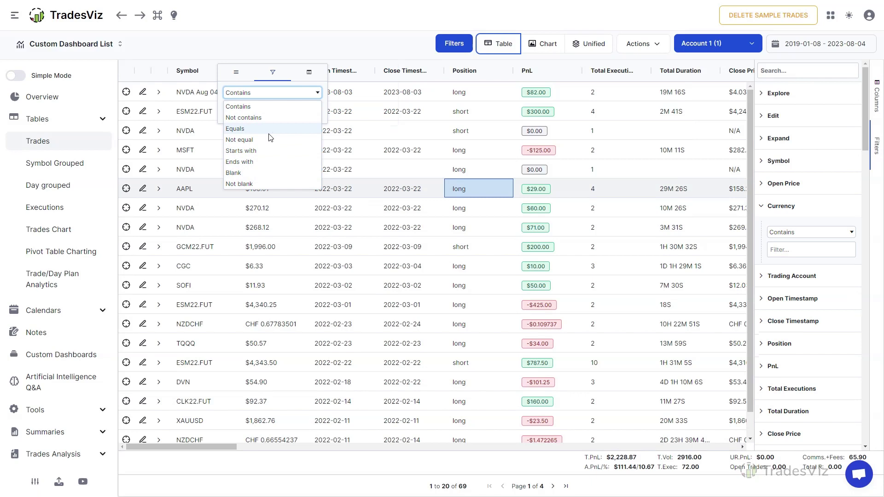
left_click(366, 55)
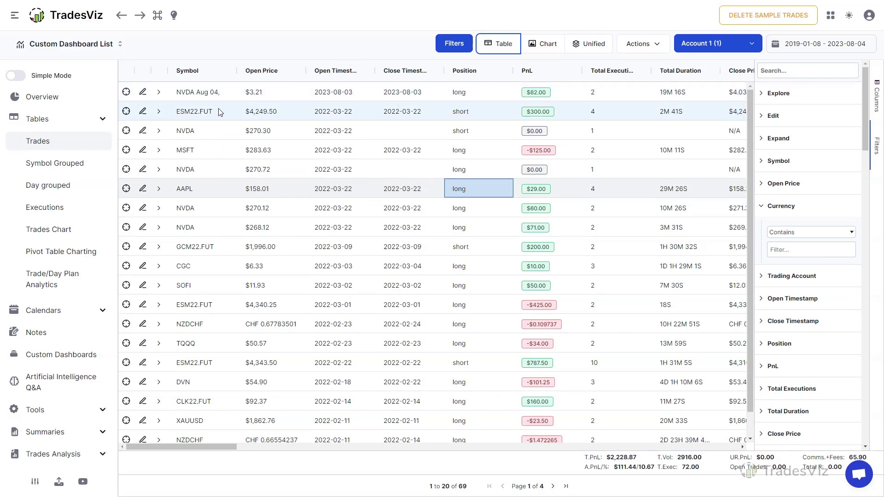
scroll(216, 327, "down", 1)
scroll(225, 338, "up", 1)
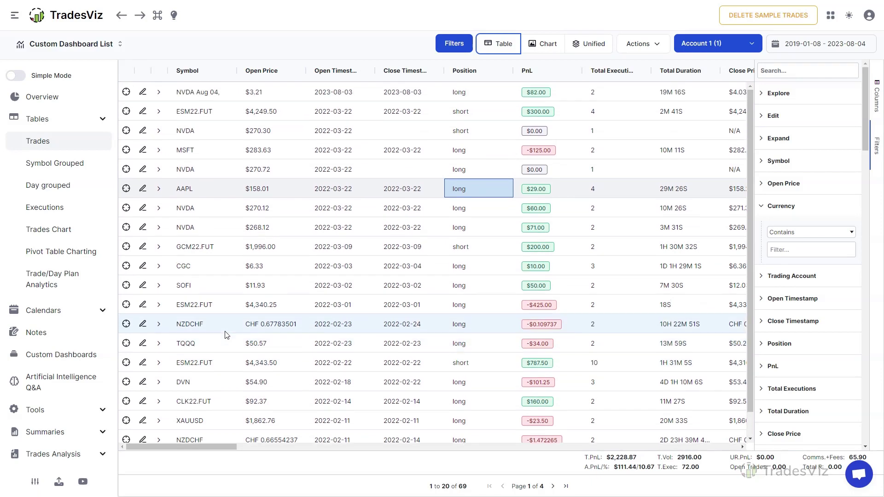
left_click(295, 74)
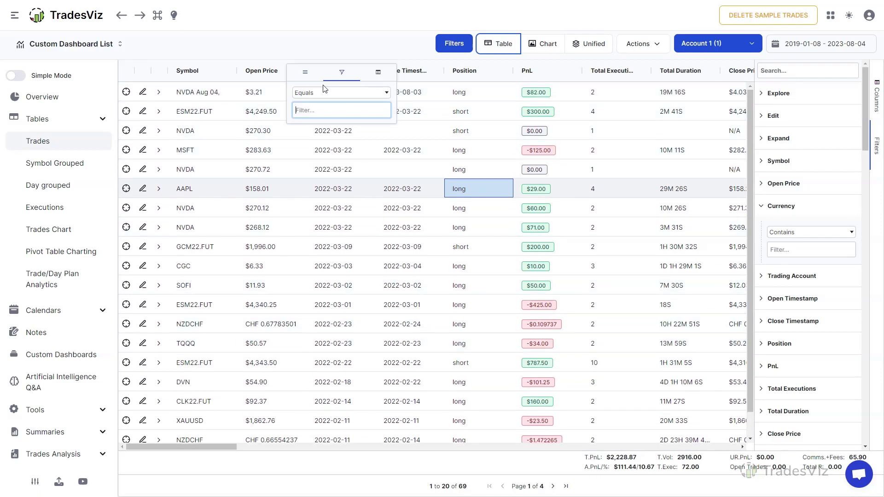
left_click(335, 92)
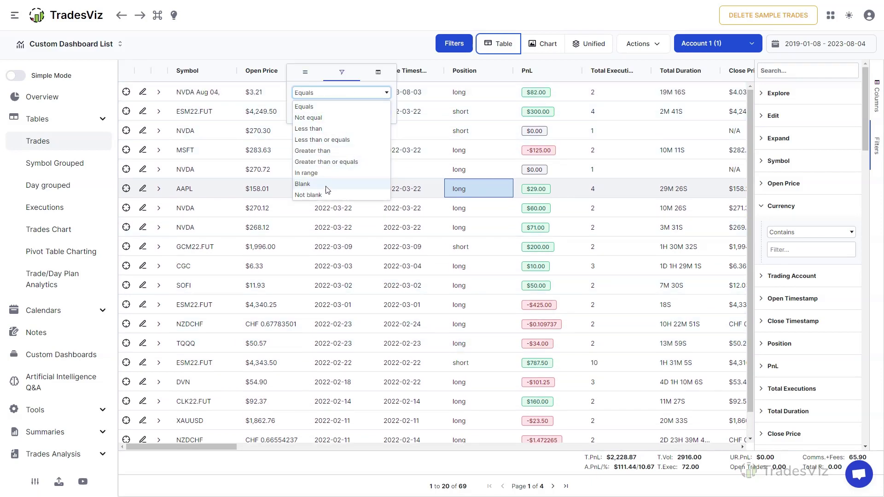
left_click(372, 95)
left_click(570, 70)
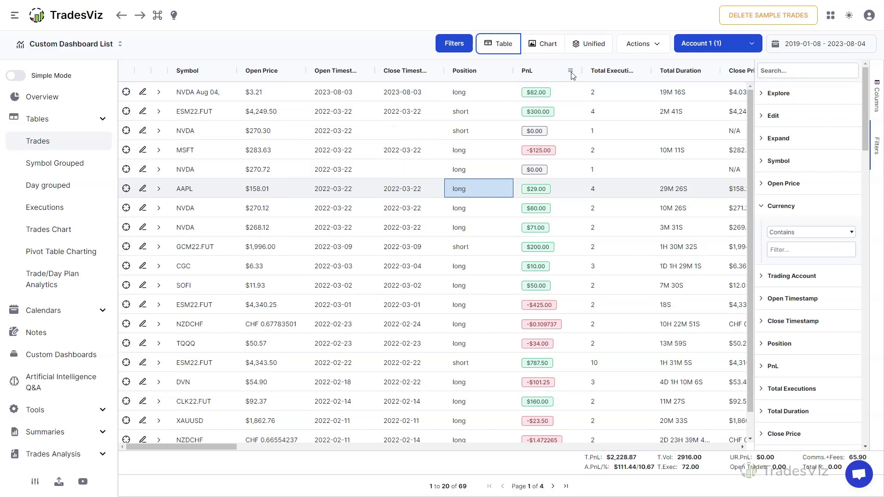
Step: Set the PnL filter to In range from -100 to 100
left_click(586, 93)
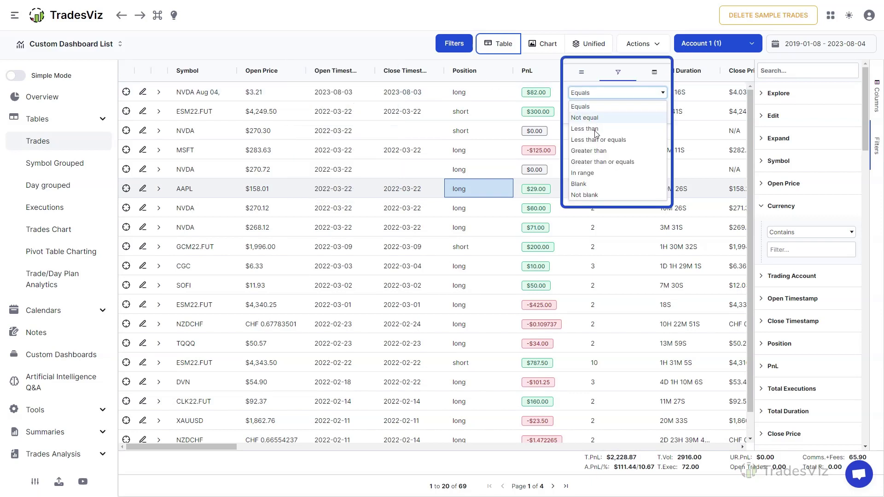
left_click(582, 173)
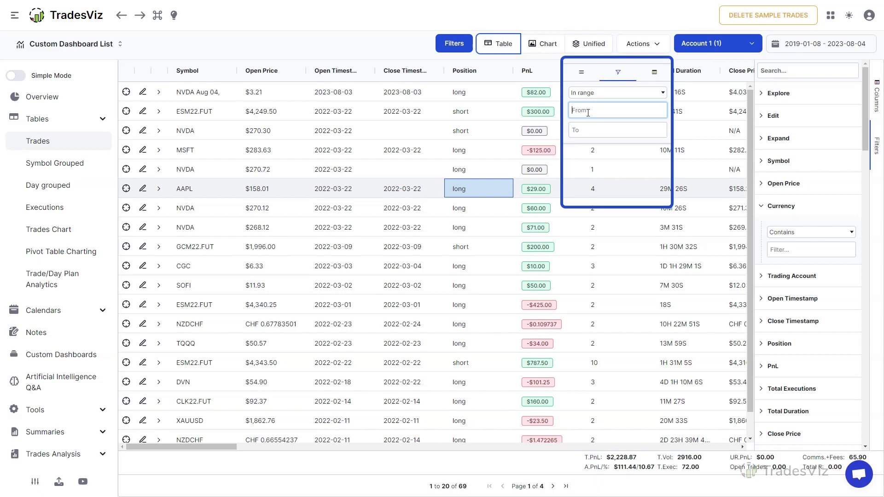
left_click(588, 130)
type("100")
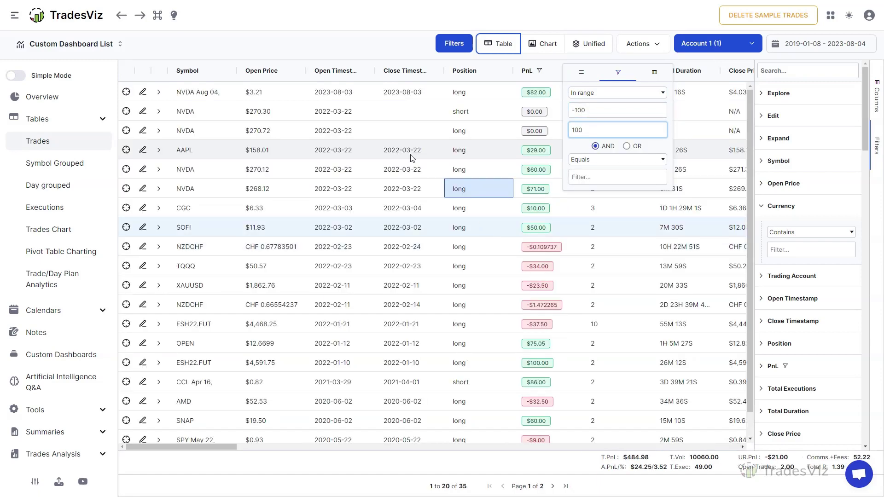
Step: Check the Open Timestamp date filter without changes, then recheck the PnL range
left_click(363, 70)
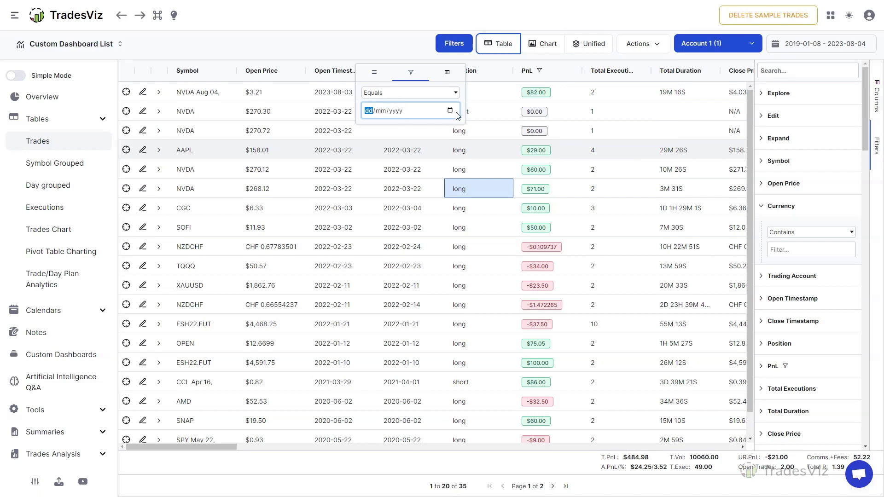
left_click(449, 110)
left_click(274, 134)
left_click(274, 134)
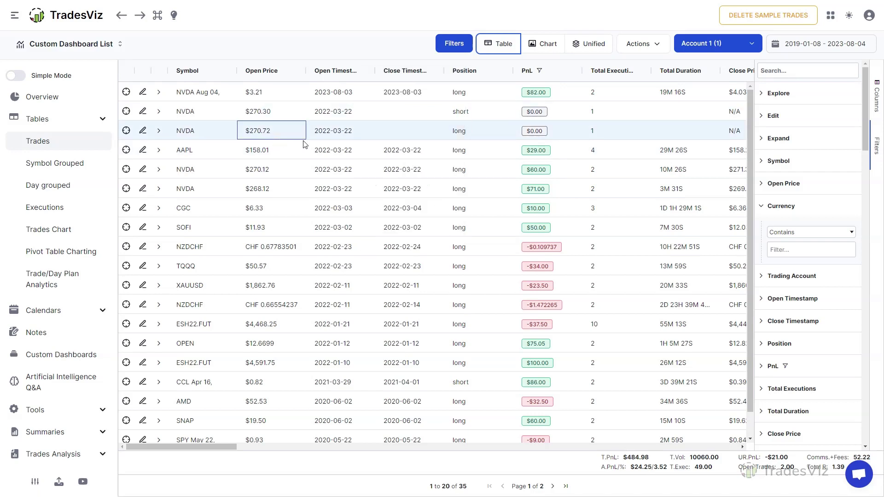
left_click(573, 72)
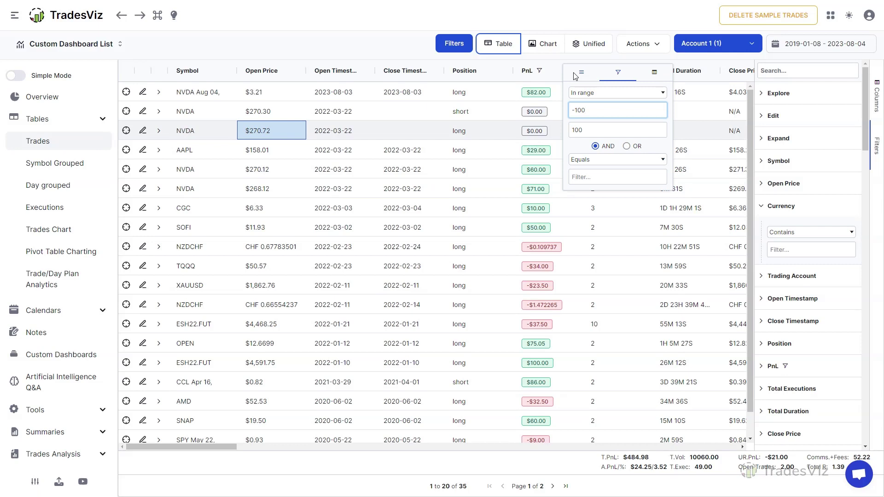
Step: Filter Symbol to Contains AAPL OR Contains NVDA
left_click(227, 72)
left_click(273, 94)
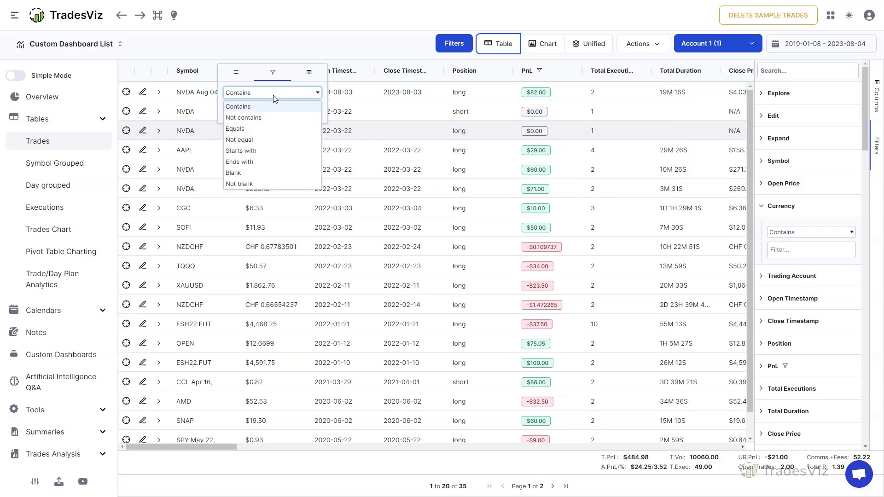
left_click(273, 107)
type("A")
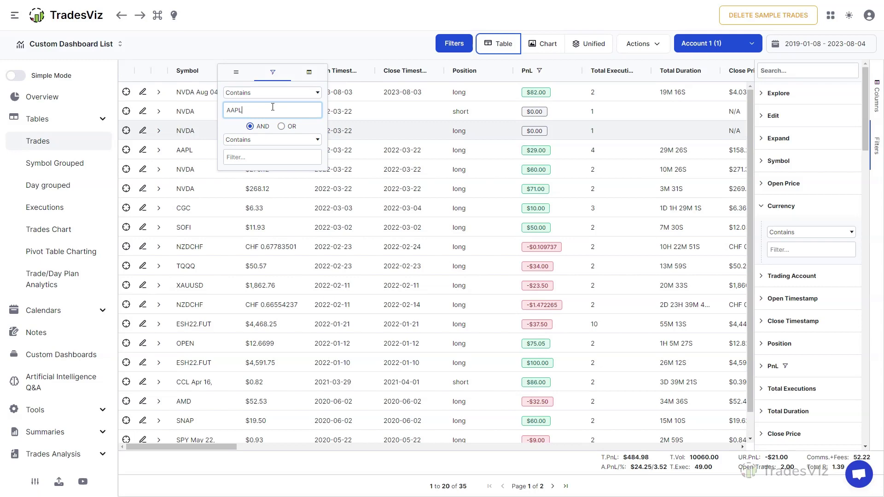
type("APL")
left_click(281, 126)
left_click(258, 157)
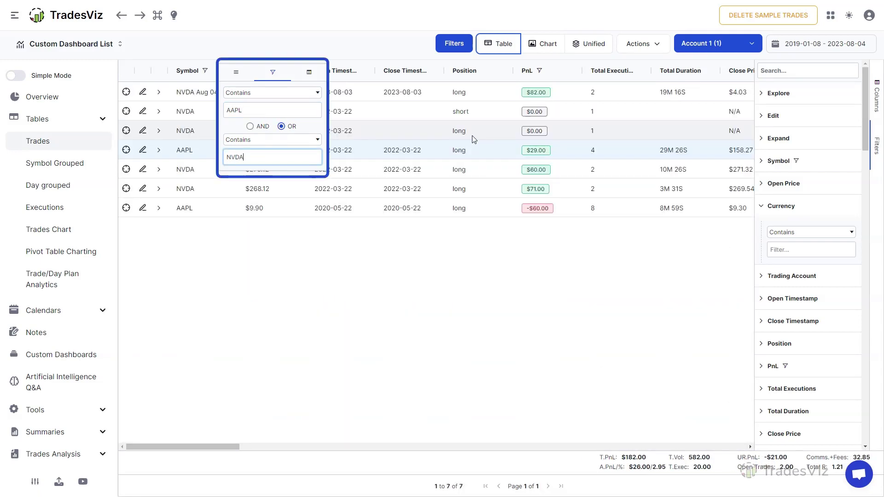
left_click(373, 192)
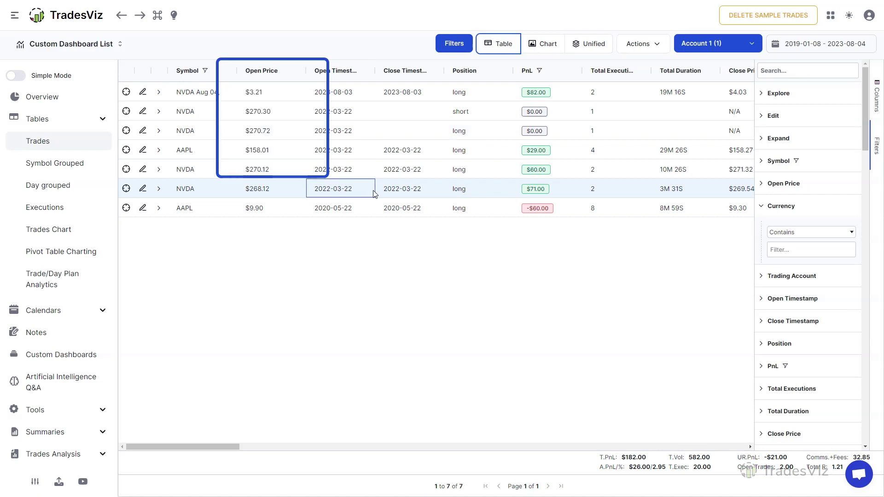
Step: Delete the NVDA and AAPL values to remove the Symbol filter
left_click(226, 73)
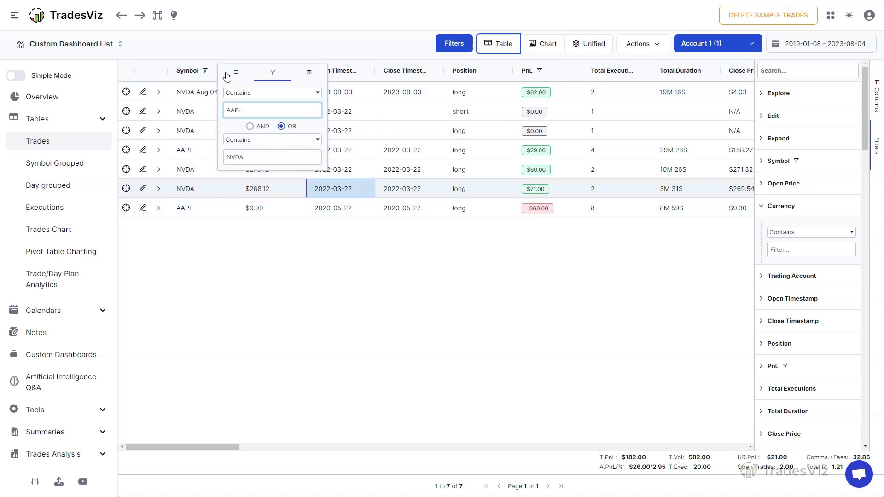
left_click(269, 156)
double_click(267, 156)
key("BackSpace")
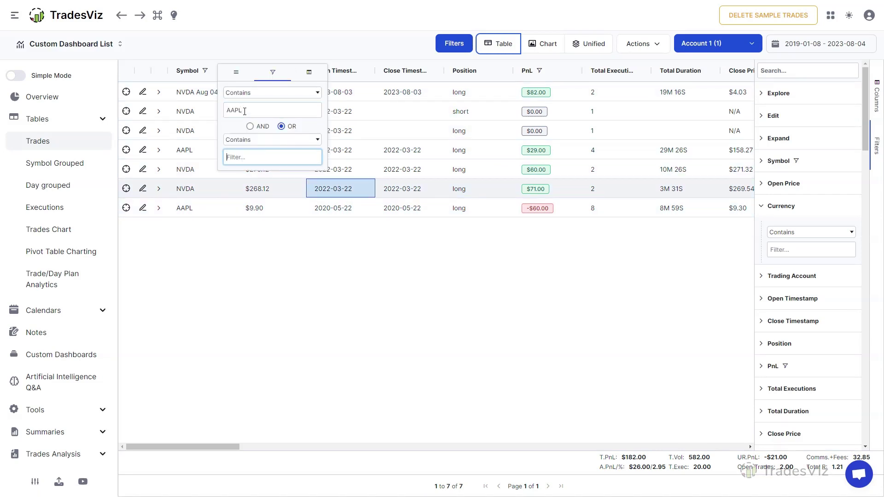
left_click_drag(243, 111, 232, 112)
key("BackSpace")
key("BackSpace")
Step: Clear the PnL range From and To values, restoring all 69 trades
left_click(573, 74)
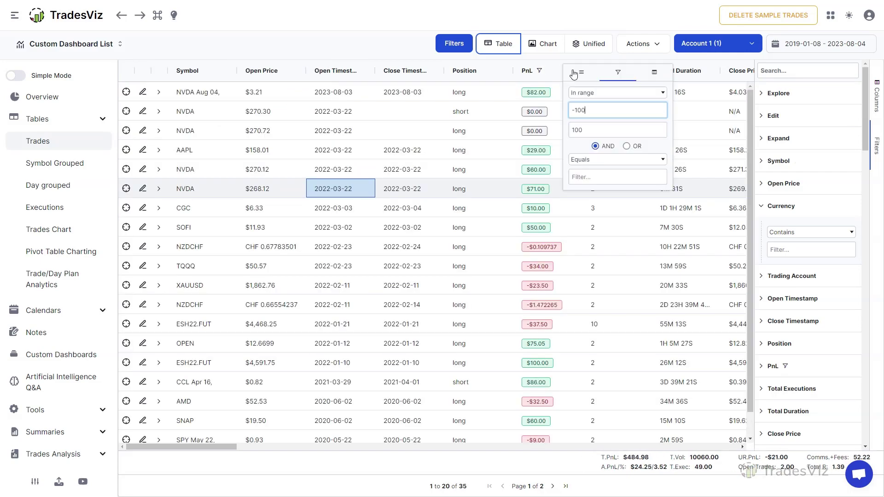
key("BackSpace")
double_click(588, 130)
key("BackSpace")
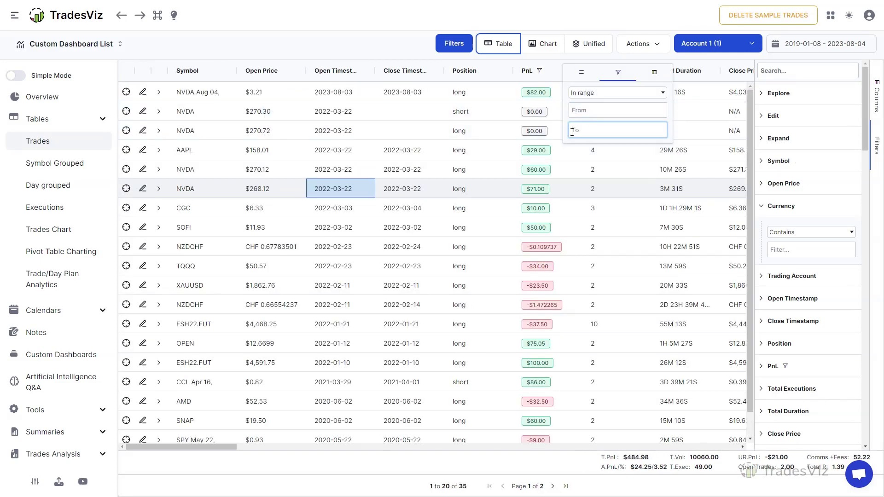
left_click(407, 227)
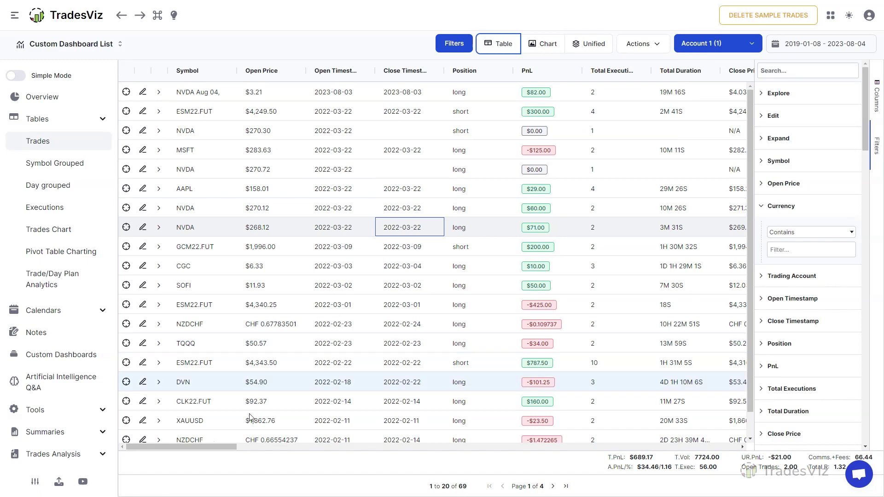
Step: Set the Tags column filter's condition to Equals
left_click_drag(219, 444, 310, 460)
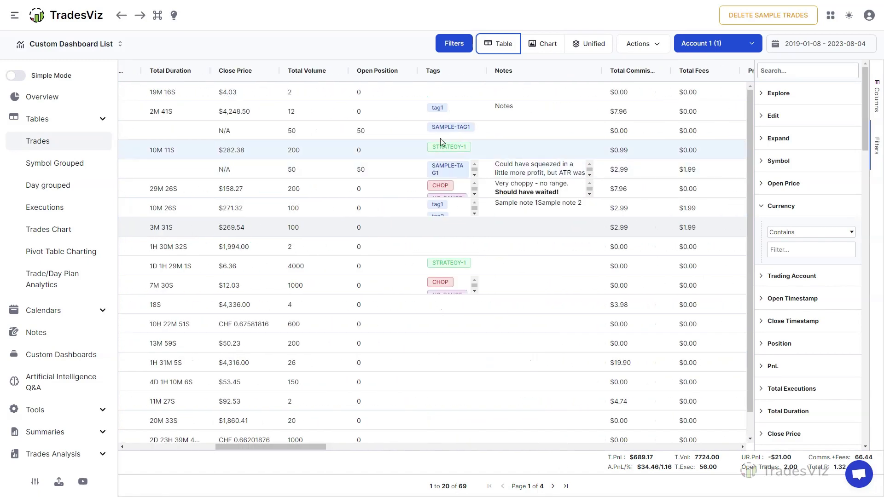
left_click(480, 74)
left_click(497, 92)
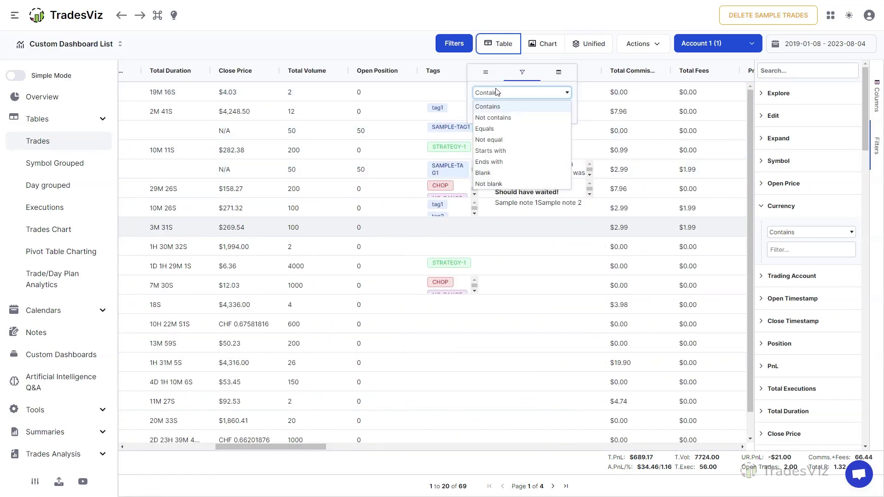
left_click(497, 107)
left_click(503, 110)
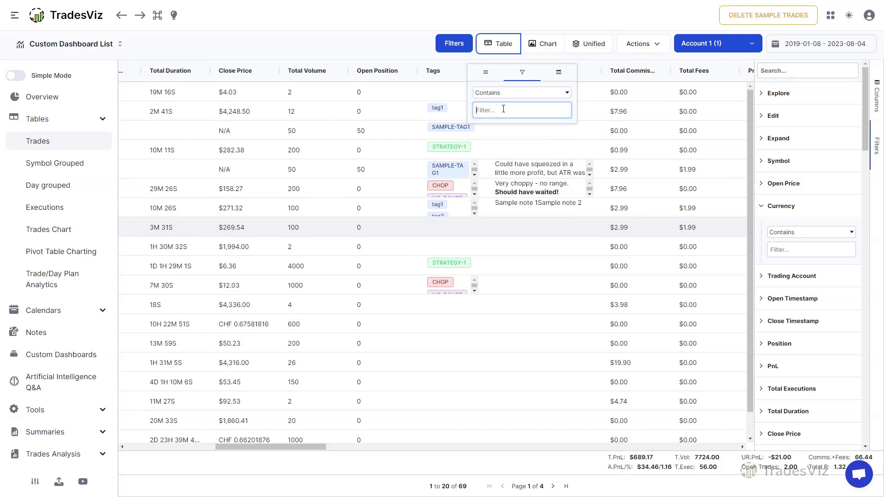
left_click(504, 94)
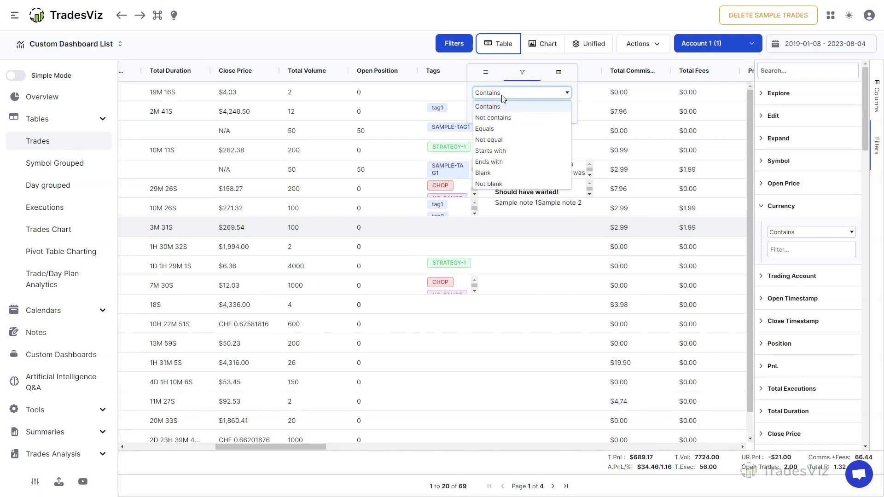
left_click(517, 129)
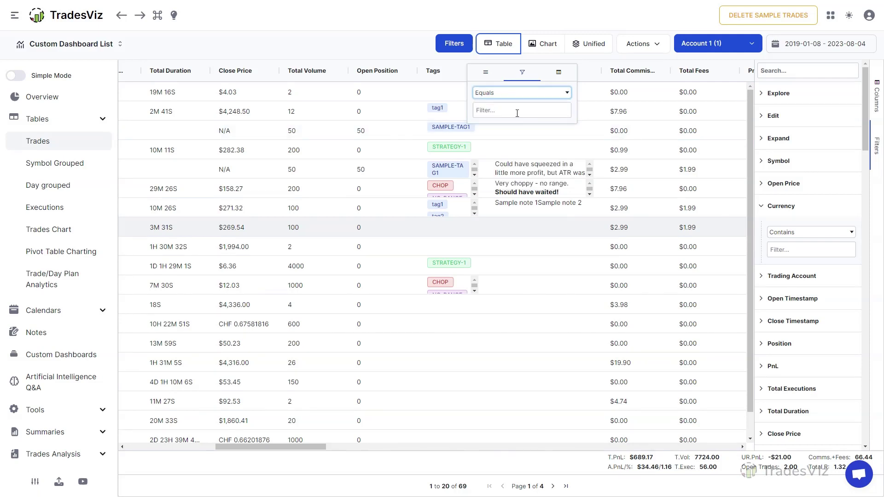
left_click(517, 112)
Step: Filter tags by 'tag%/chop%/mk%', then '%notag%', clearing each afterwards
type("tag")
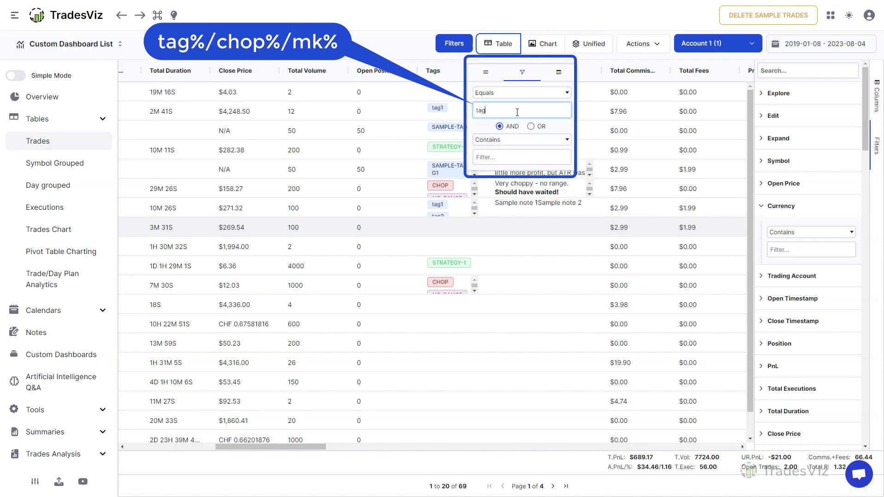
type("%/chop")
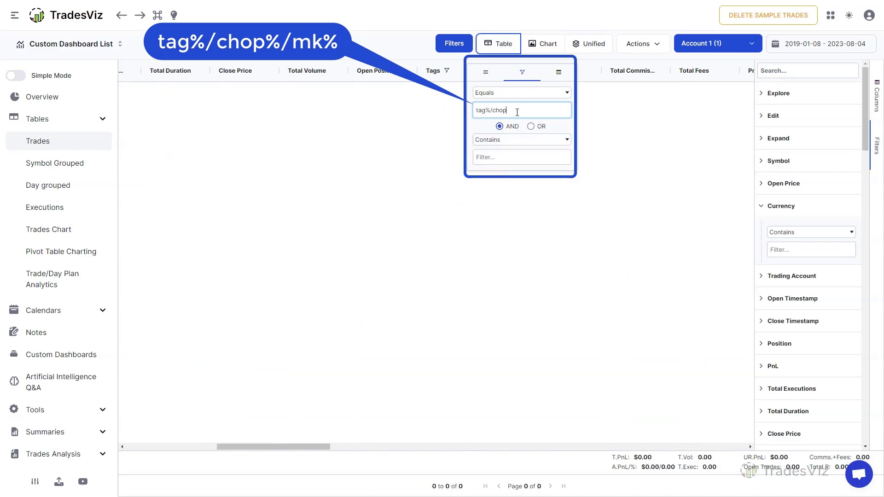
type("%")
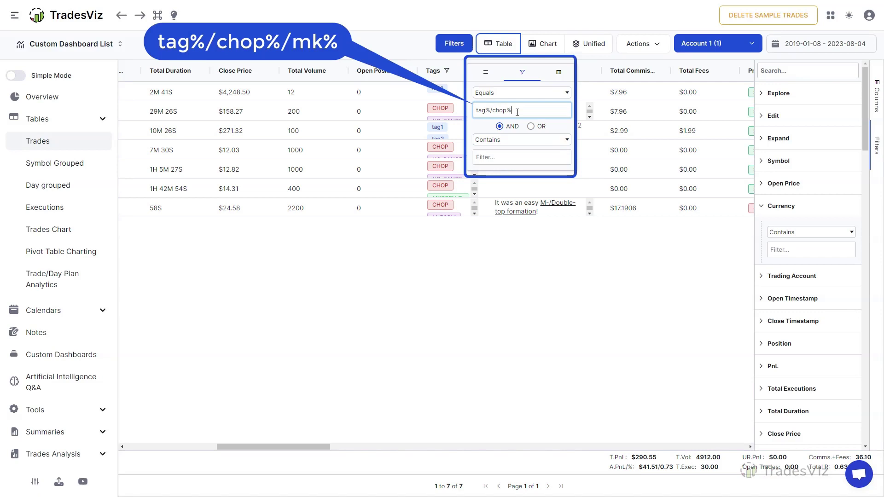
type("/mk%")
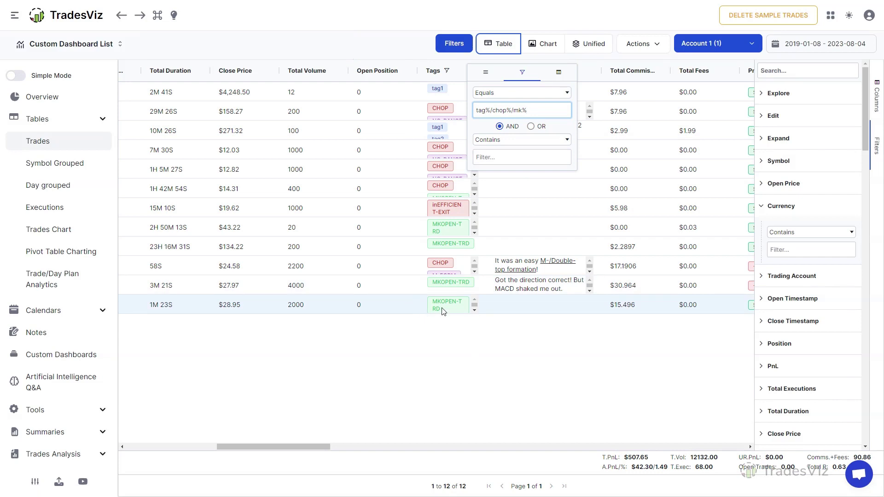
key("ctrl+a")
key("BackSpace")
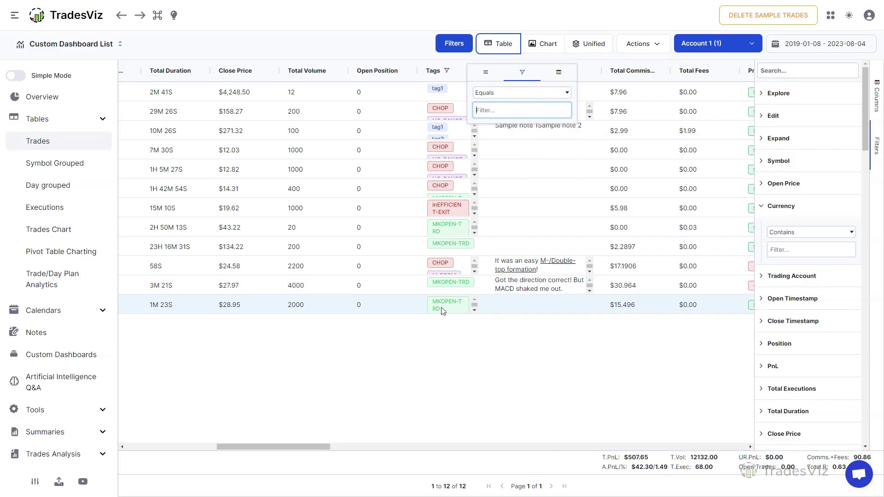
type("%notag%")
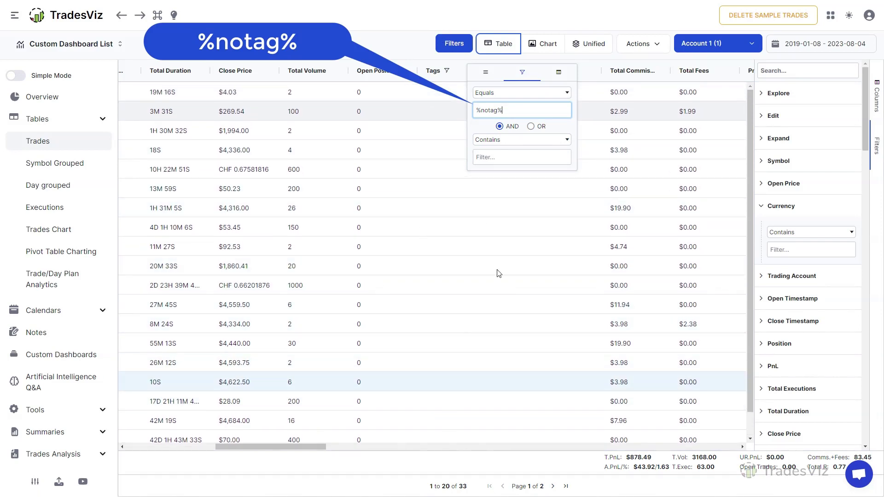
key("BackSpace")
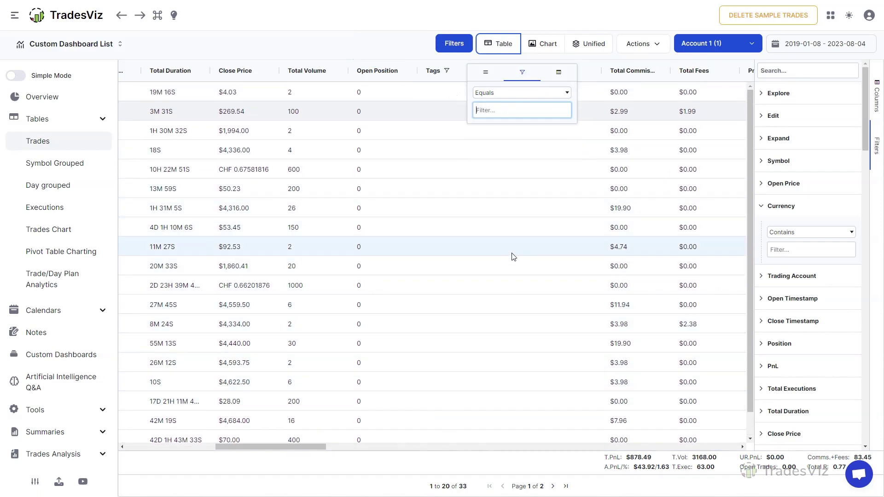
left_click(473, 350)
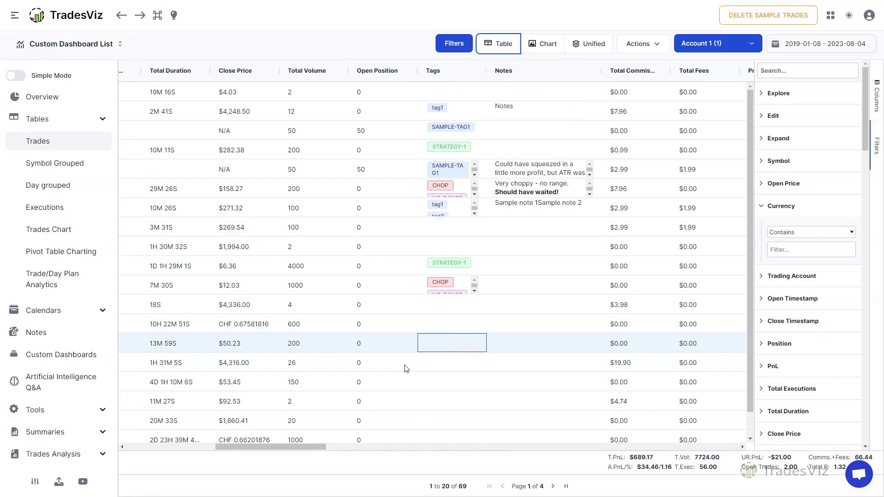
left_click_drag(316, 450, 179, 454)
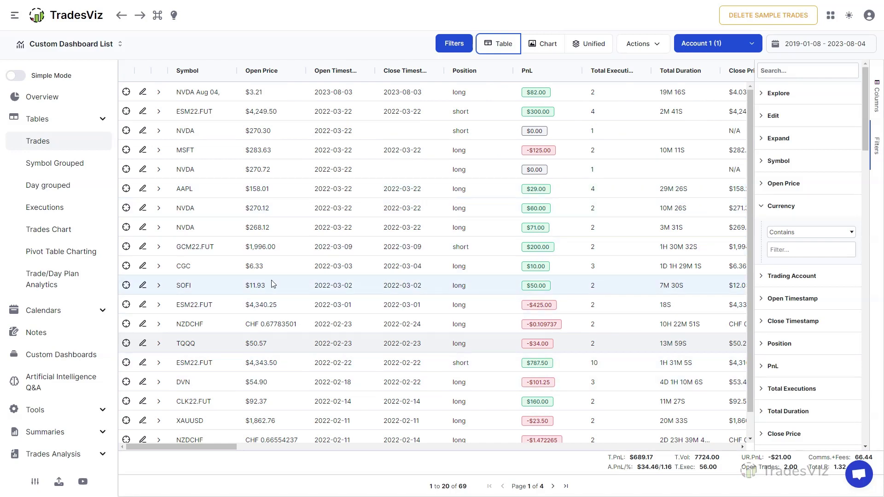
left_click_drag(195, 115, 521, 375)
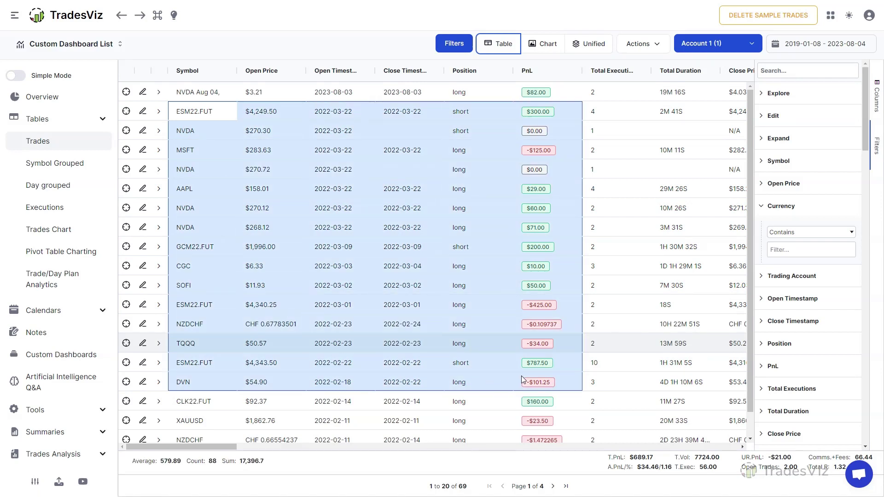
right_click(498, 213)
mouse_move(547, 307)
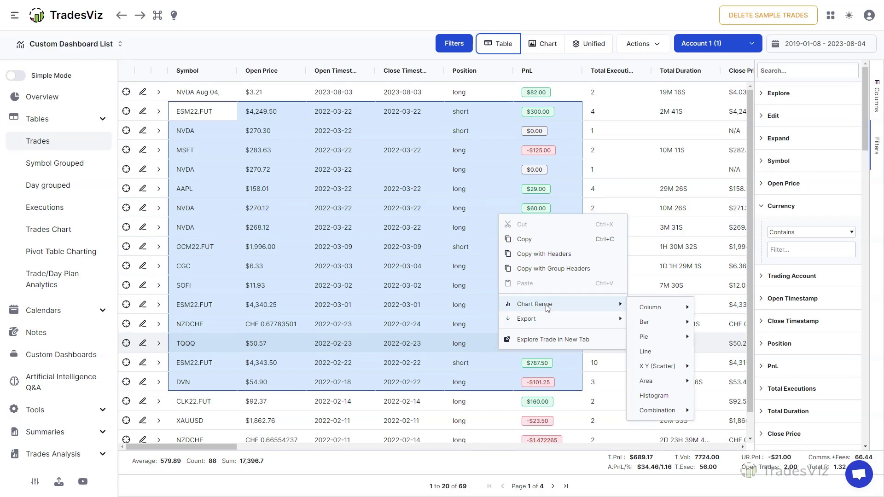
mouse_move(642, 309)
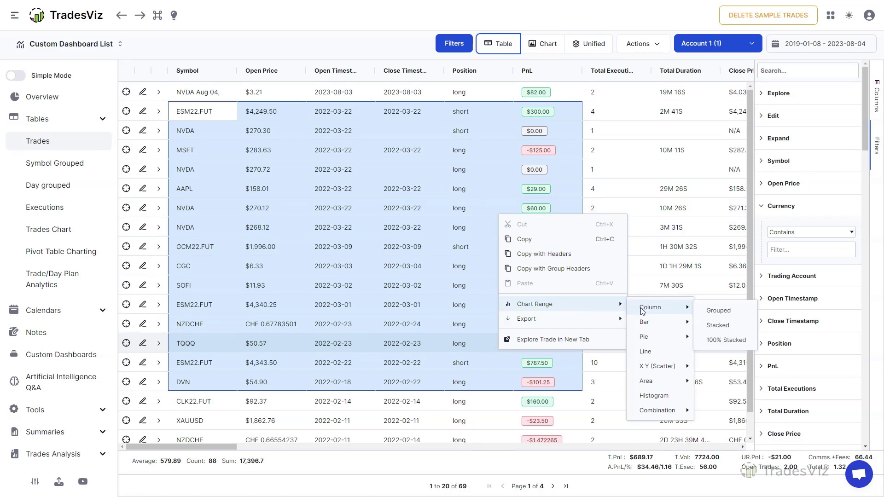
left_click(706, 314)
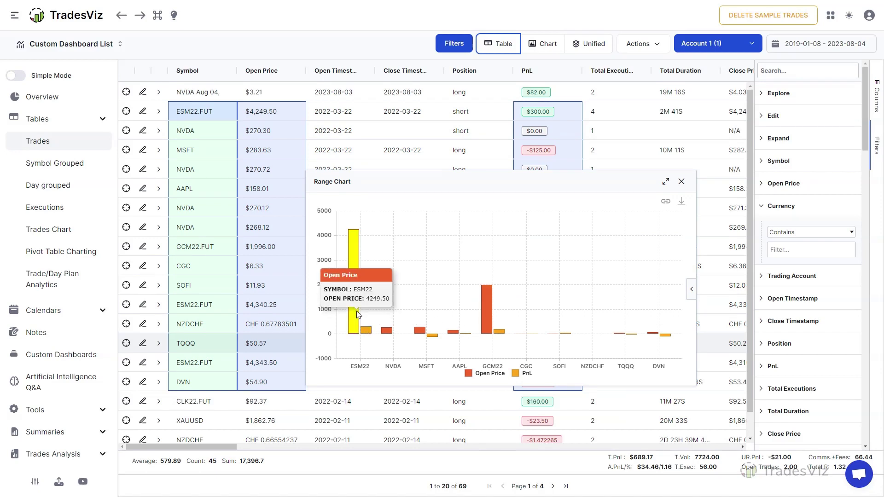
mouse_move(498, 333)
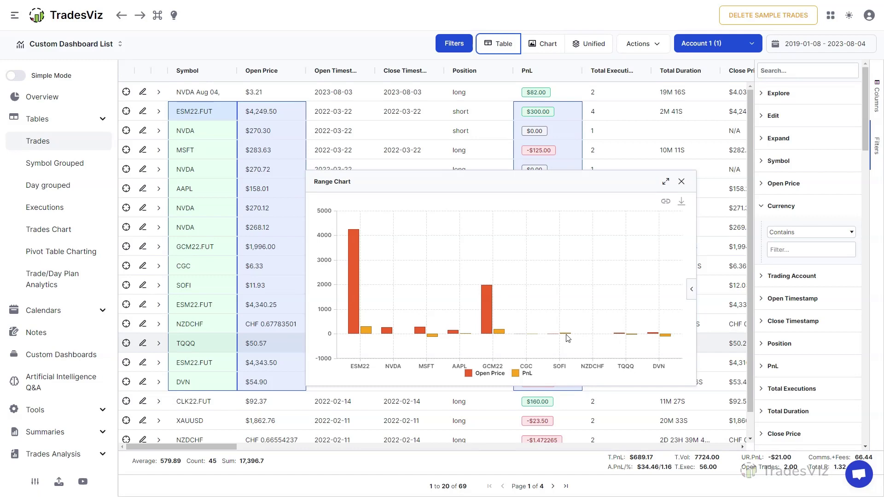
mouse_move(665, 339)
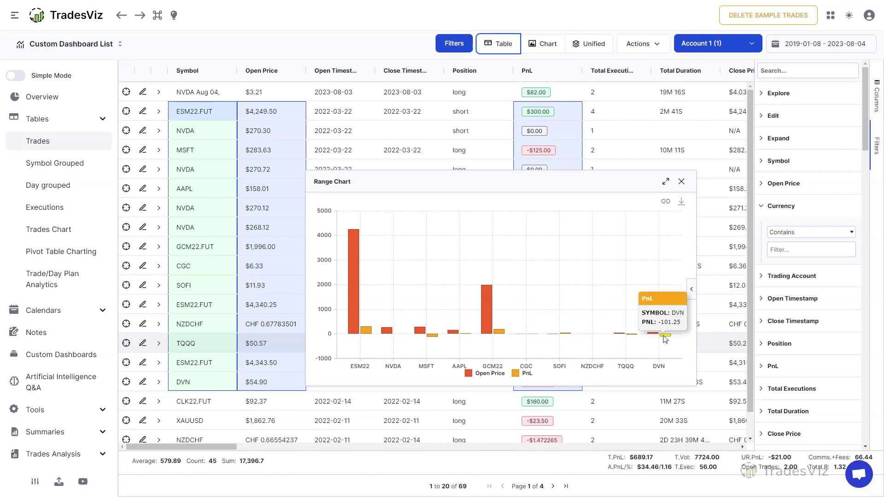
left_click(689, 290)
left_click(643, 202)
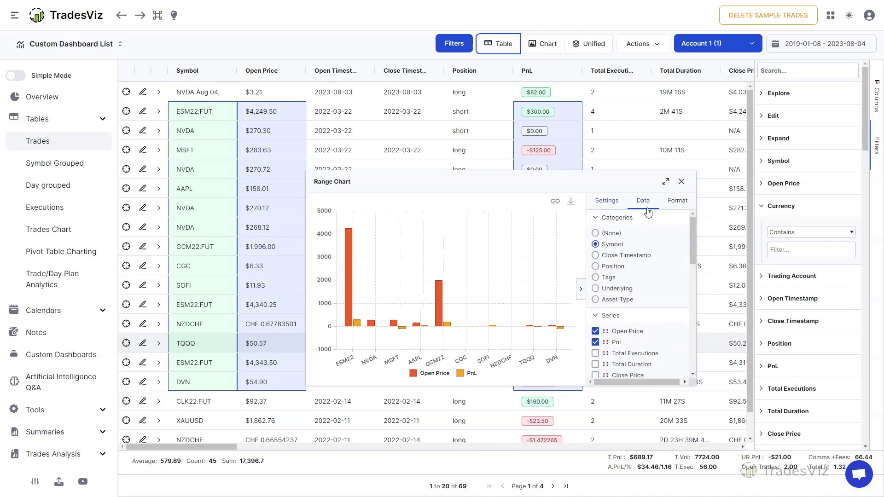
left_click(595, 332)
left_click(595, 353)
left_click_drag(688, 251, 699, 371)
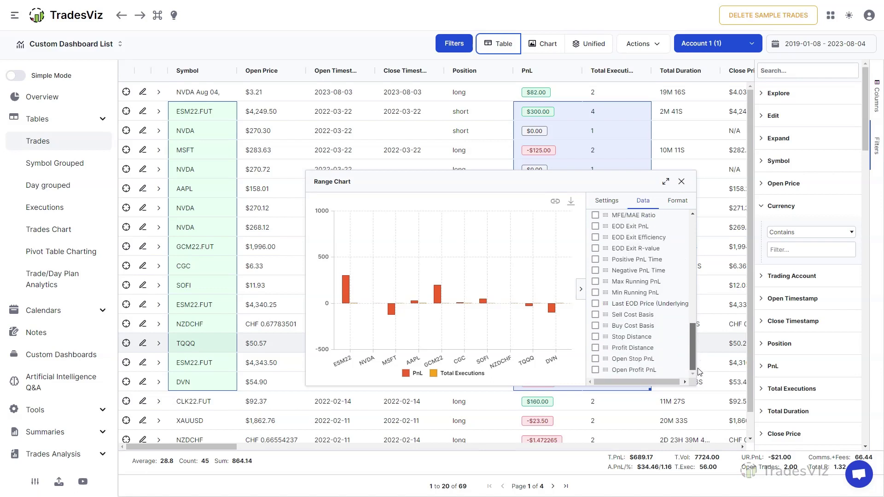
left_click(607, 200)
scroll(619, 352, "down", 5)
left_click(608, 350)
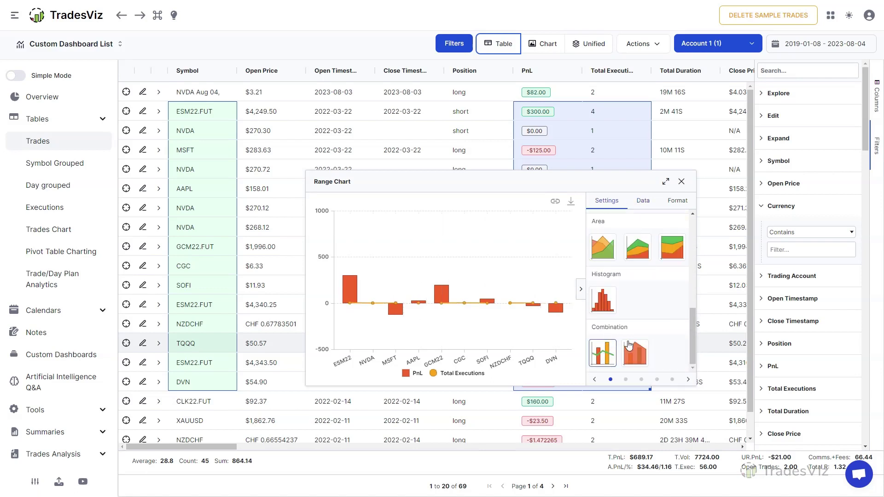
left_click(642, 202)
left_click_drag(690, 239, 691, 351)
left_click(604, 351)
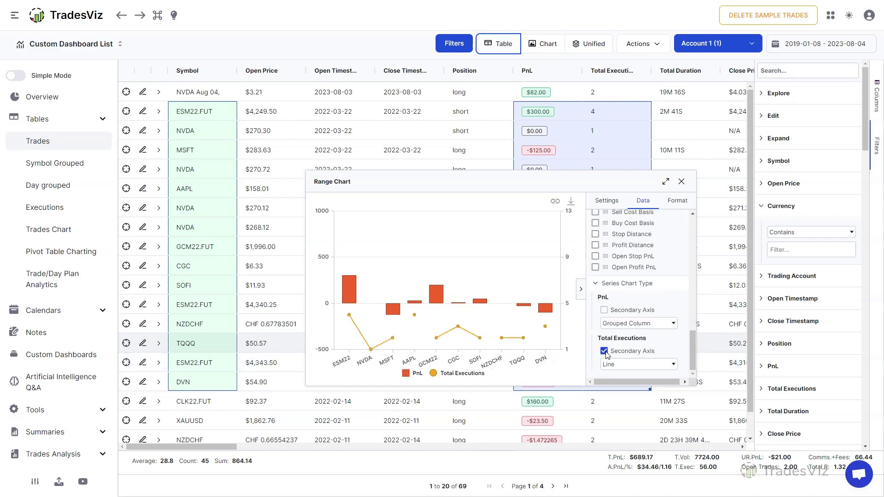
left_click(603, 351)
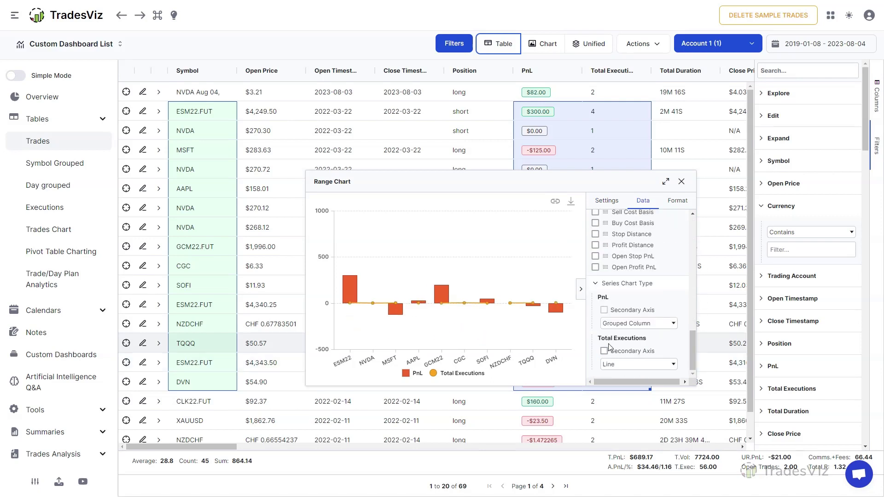
left_click(681, 183)
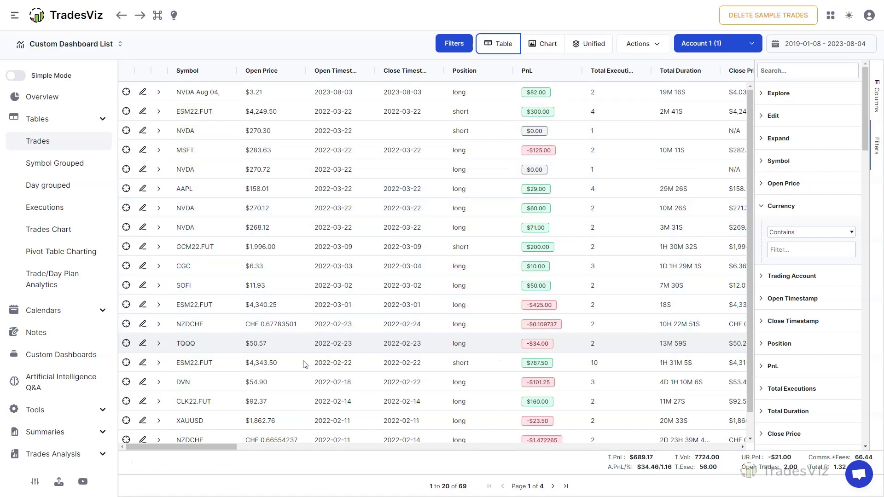
left_click_drag(206, 446, 180, 453)
Step: Open Pivot Table Charting and scroll through its PnL charts and 10-trade grid
left_click(65, 260)
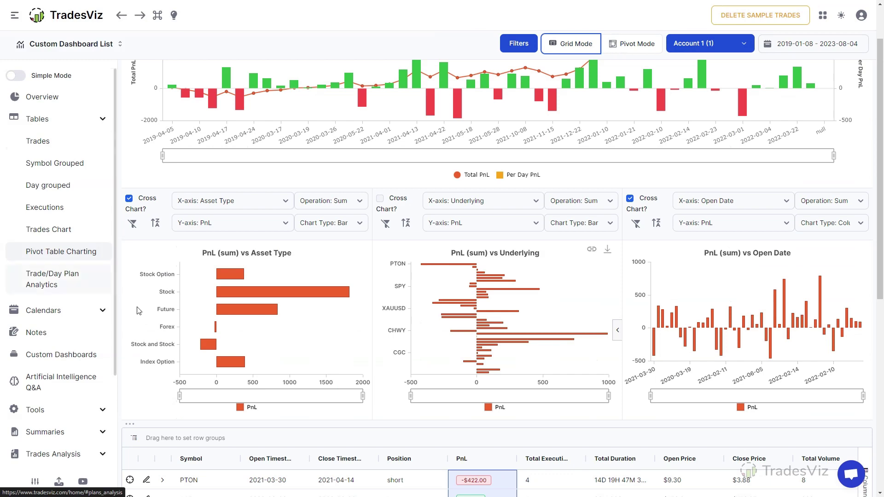
scroll(128, 297, "down", 7)
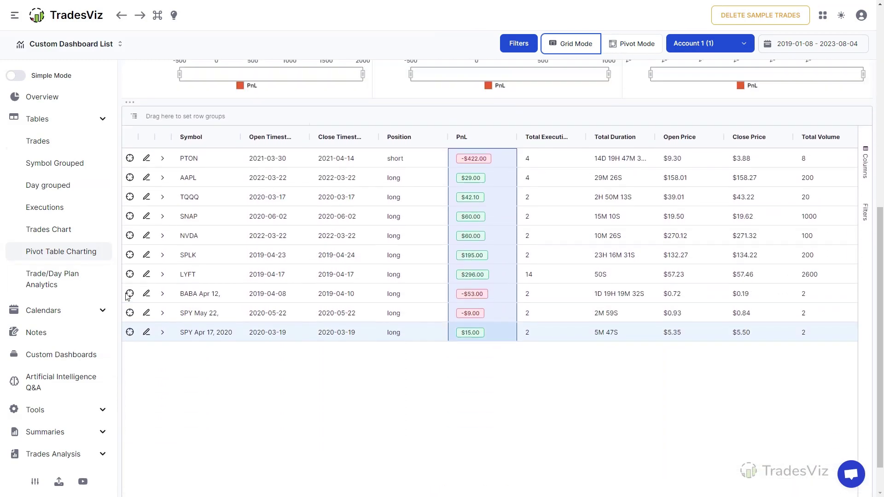
scroll(128, 297, "up", 7)
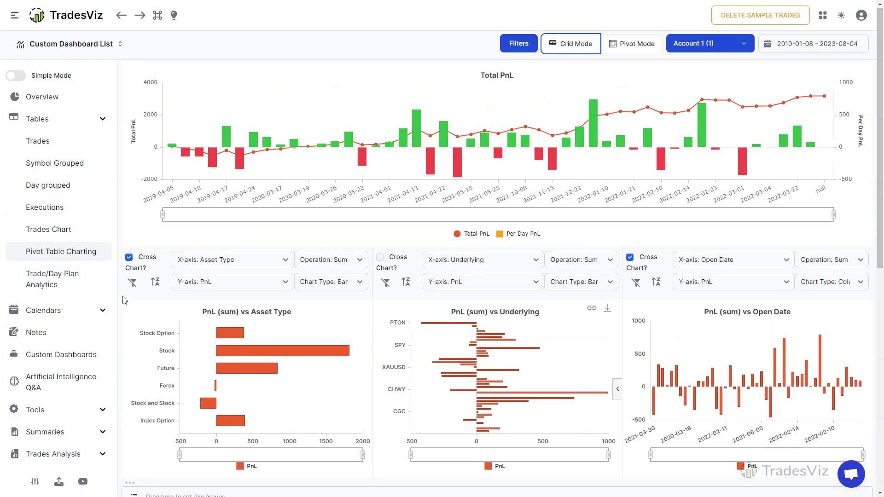
scroll(262, 268, "down", 7)
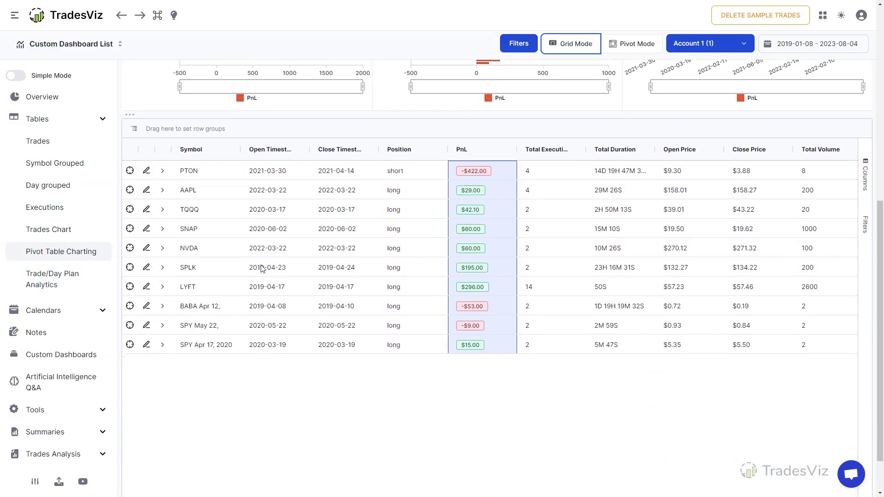
Step: Turn on pivot mode and plot the tag groups as a grouped column pivot chart
left_click(644, 49)
scroll(477, 402, "up", 3)
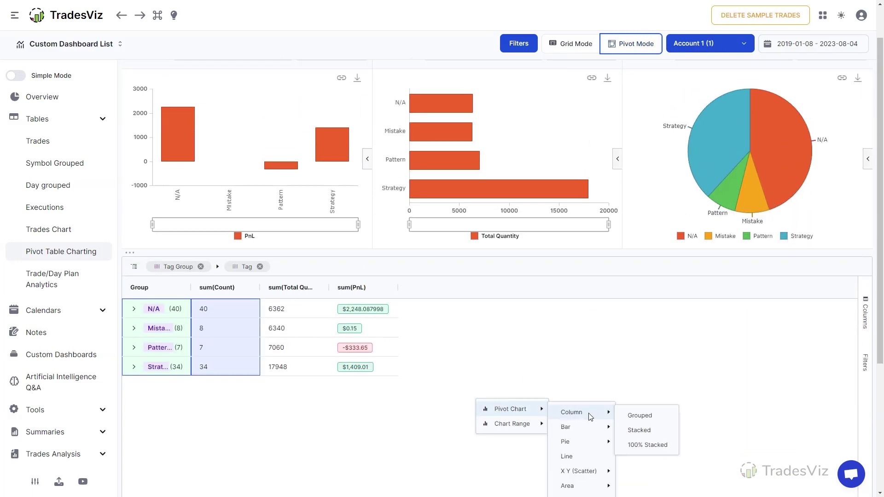
left_click(640, 415)
scroll(138, 263, "down", 3)
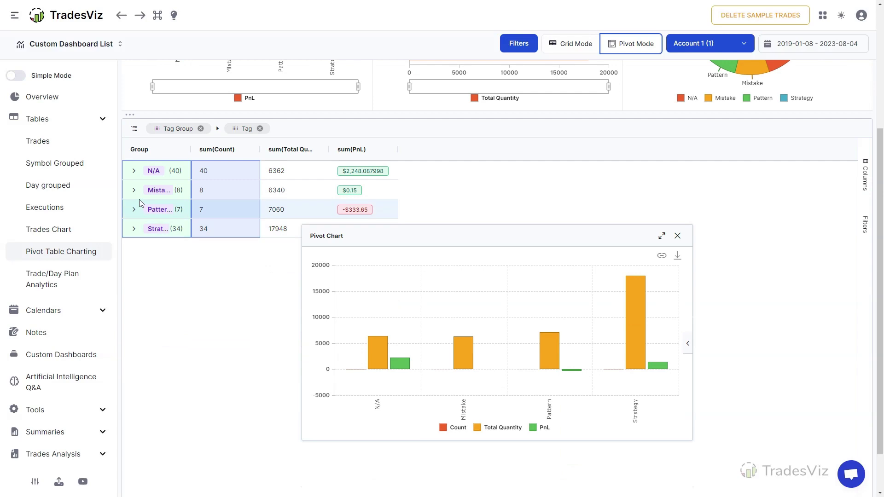
Step: Expand and collapse the Mistake and N/A tag groups, then return to the Trades table
left_click(134, 190)
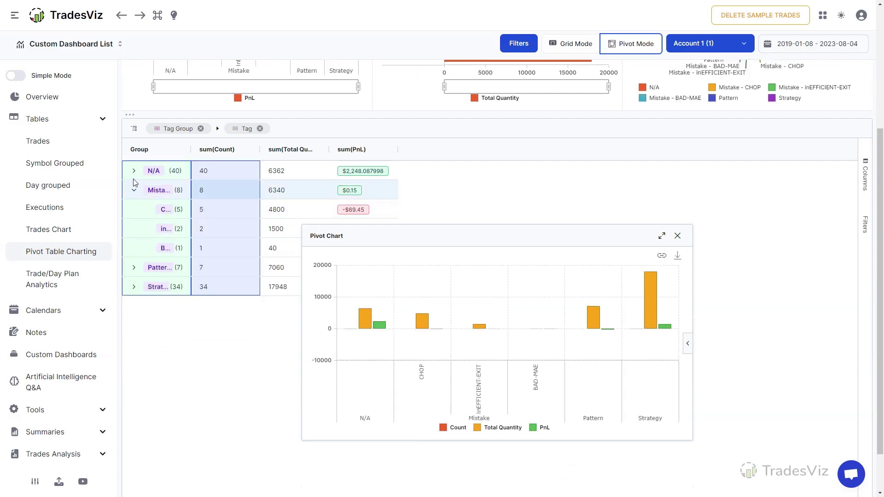
left_click(134, 174)
left_click(134, 173)
left_click(134, 191)
scroll(509, 190, "up", 3)
left_click(137, 313)
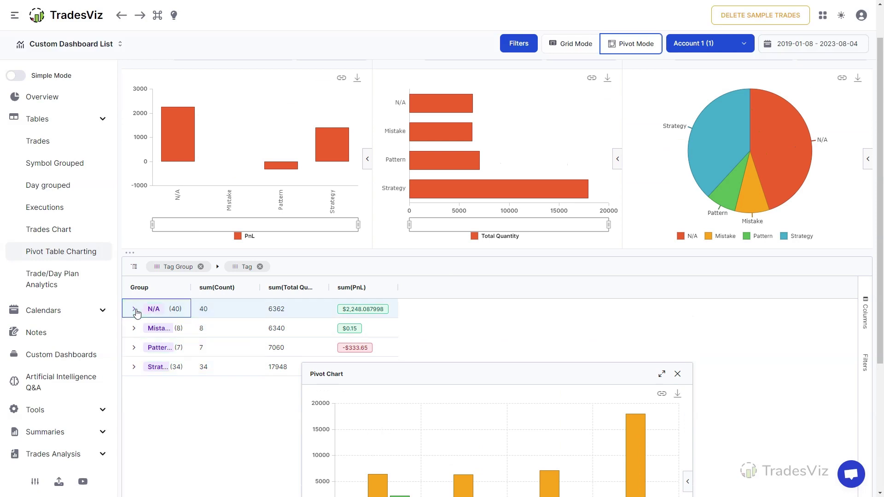
left_click(134, 309)
left_click(134, 309)
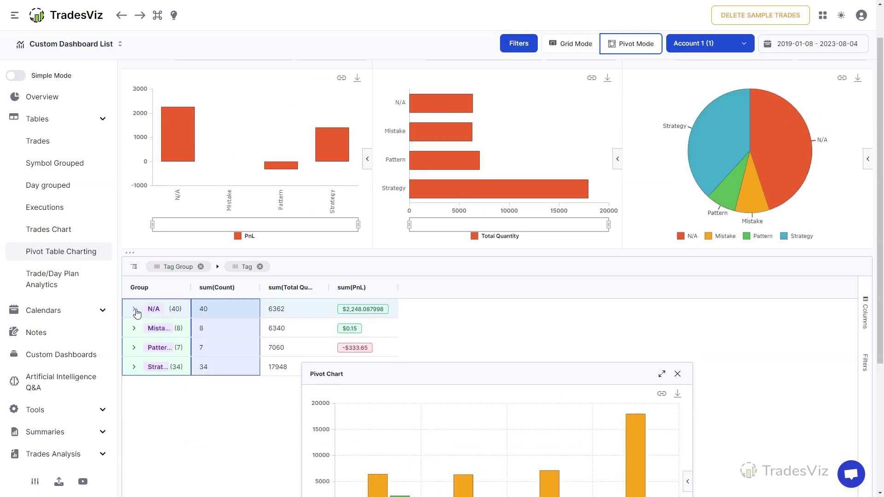
left_click(51, 147)
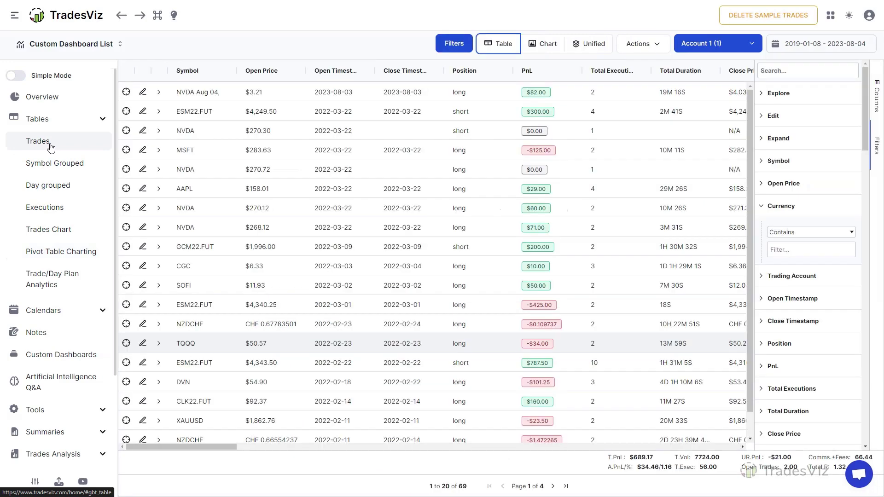